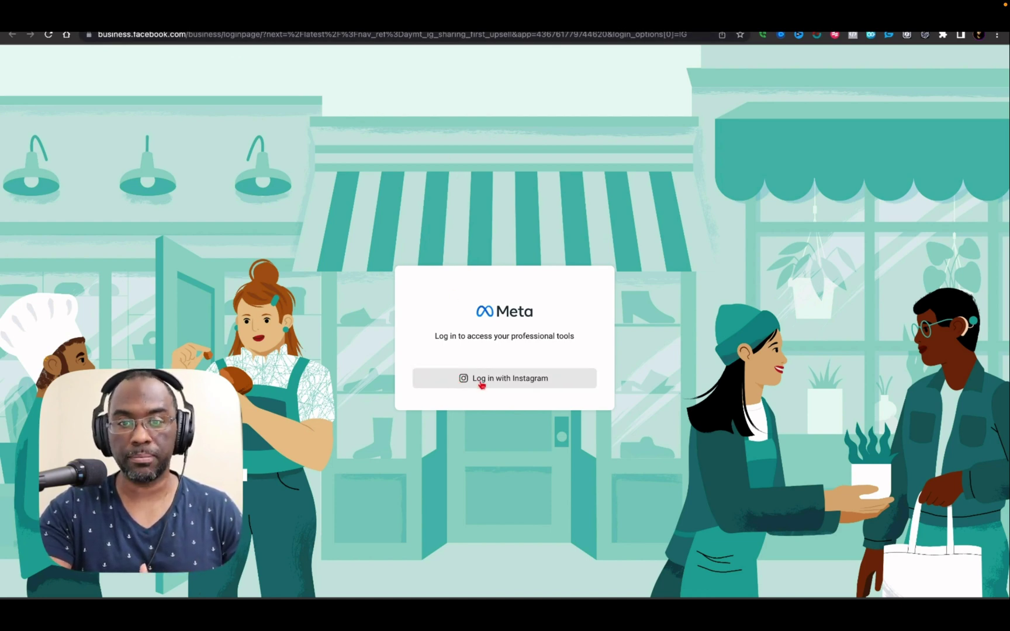
Log in to Business Suite using the 'Log in with Instagram' option.
left_click(481, 384)
Complete the Instagram login and close the 'Save time with Meta Business Suite' dialog.
left_click(486, 342)
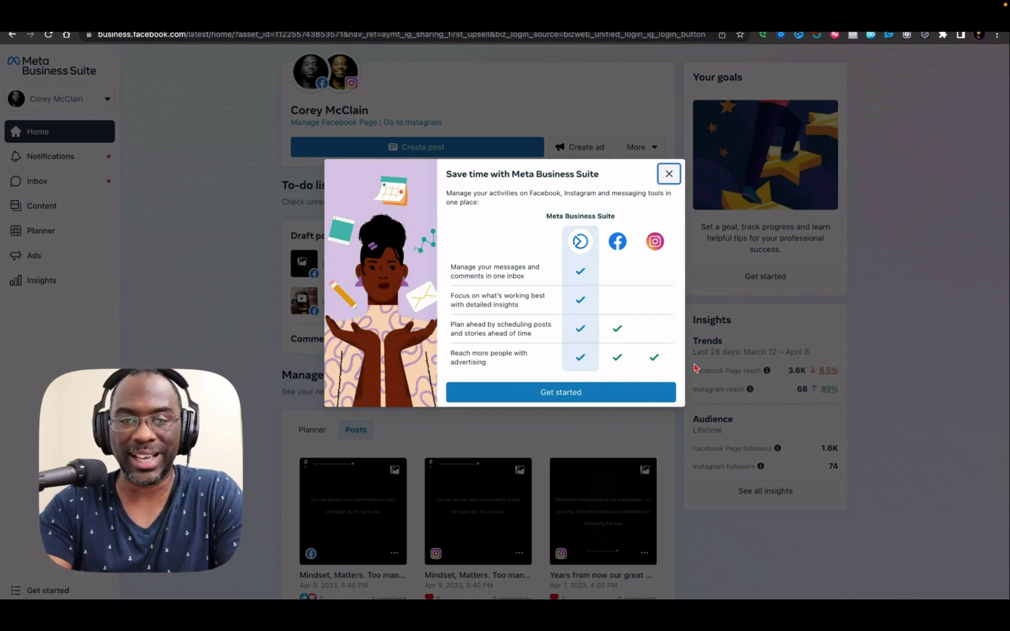
left_click(641, 392)
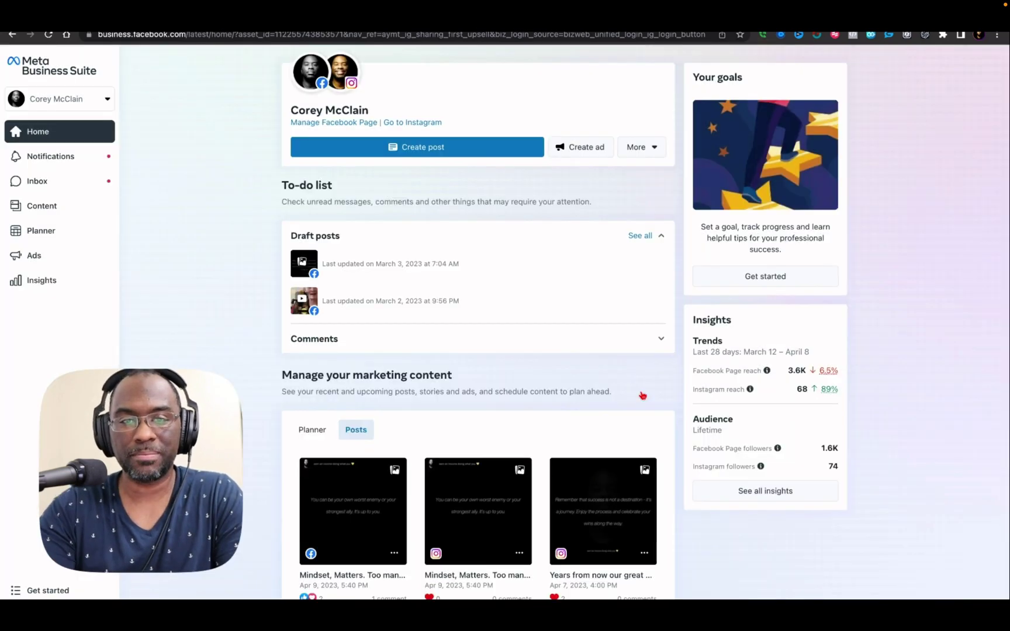
Show the Instagram account preview from its avatar on the home page.
mouse_move(344, 75)
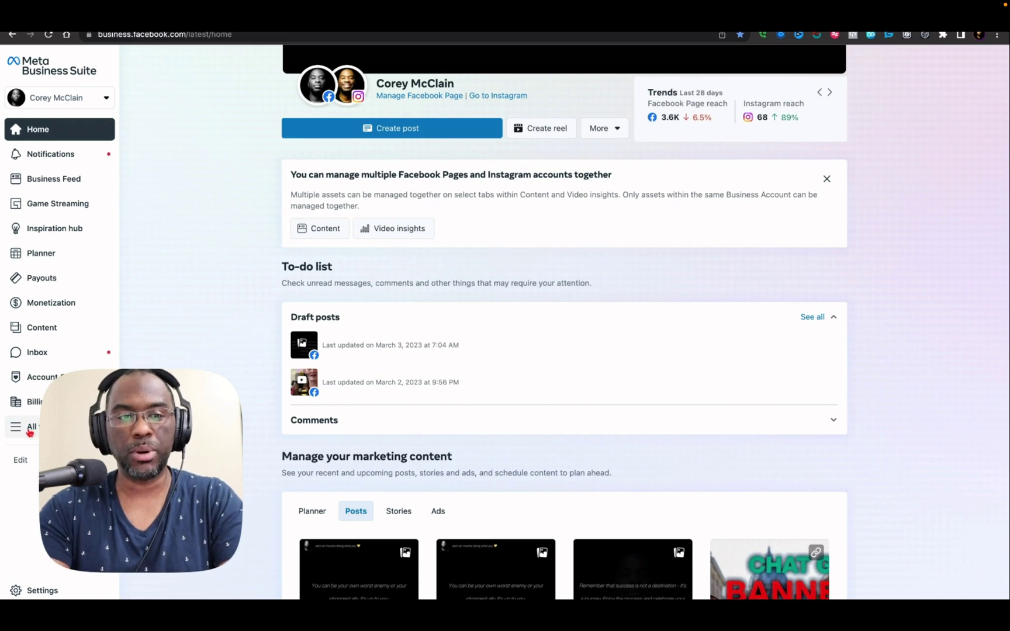
Go to Settings > Business assets and filter the list to Instagram accounts.
left_click(30, 429)
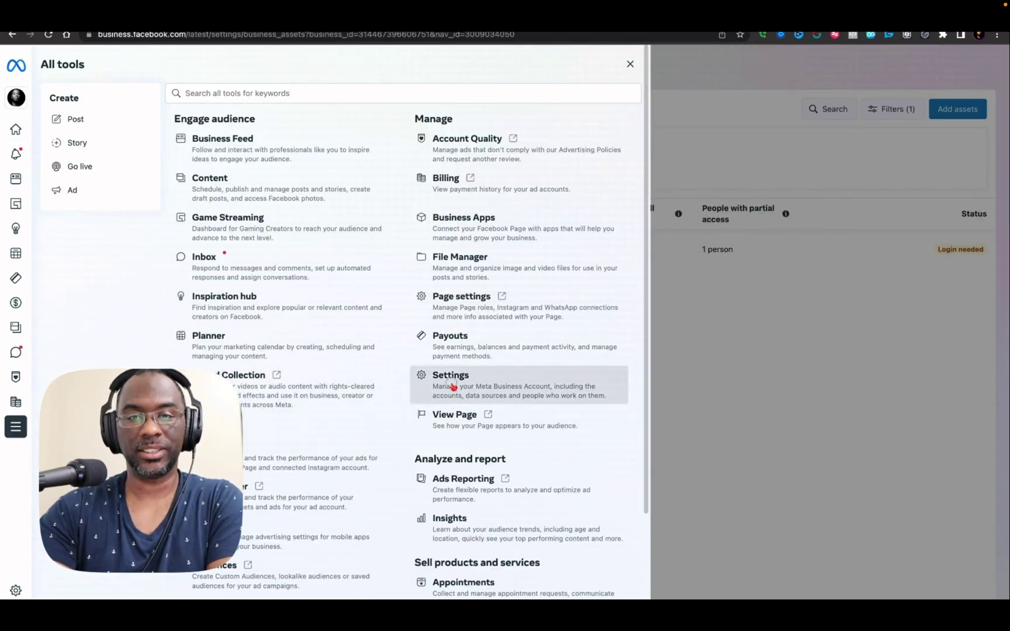
left_click(453, 386)
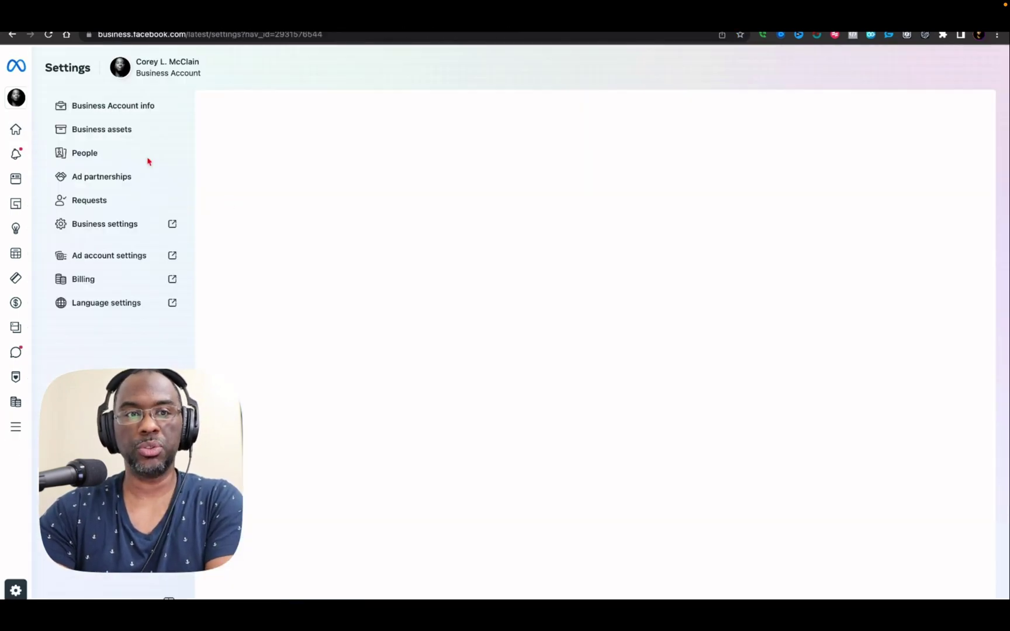
left_click(114, 131)
left_click(399, 109)
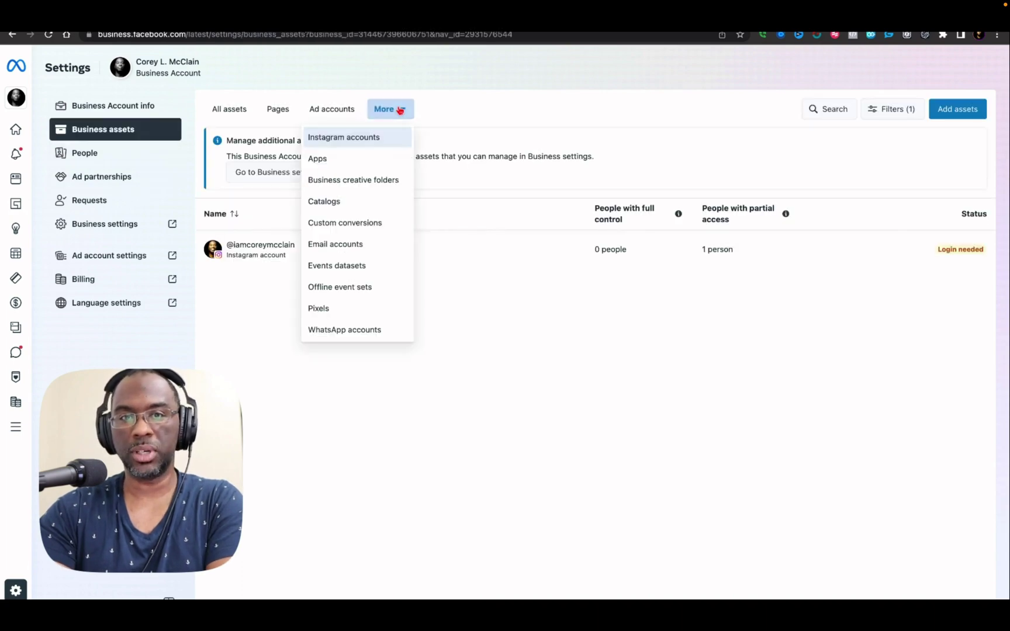
left_click(358, 140)
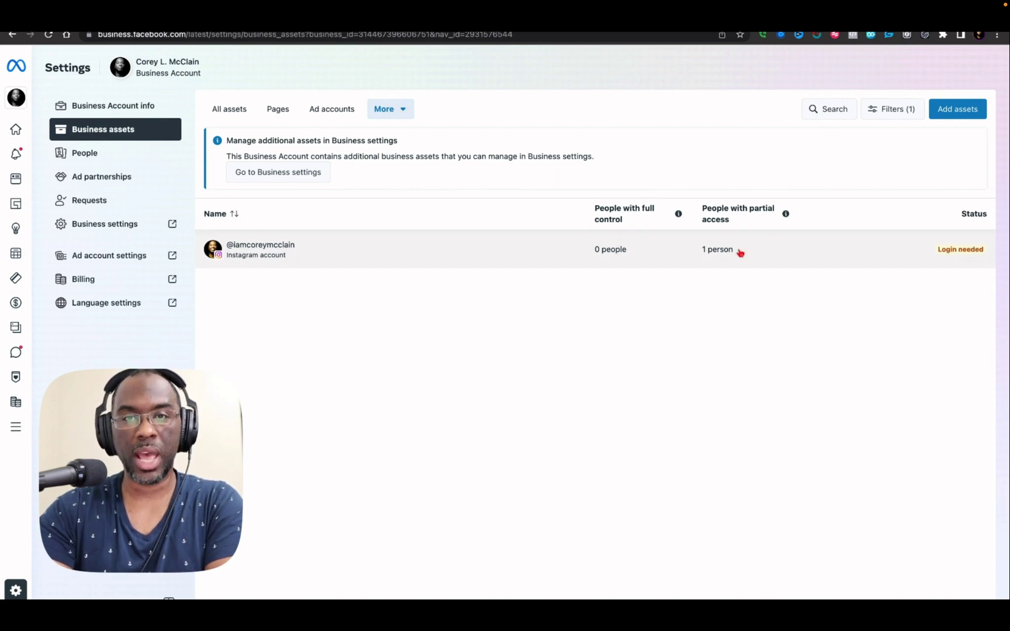
Add the Instagram account as a business asset, accepting the terms and claiming it.
left_click(960, 115)
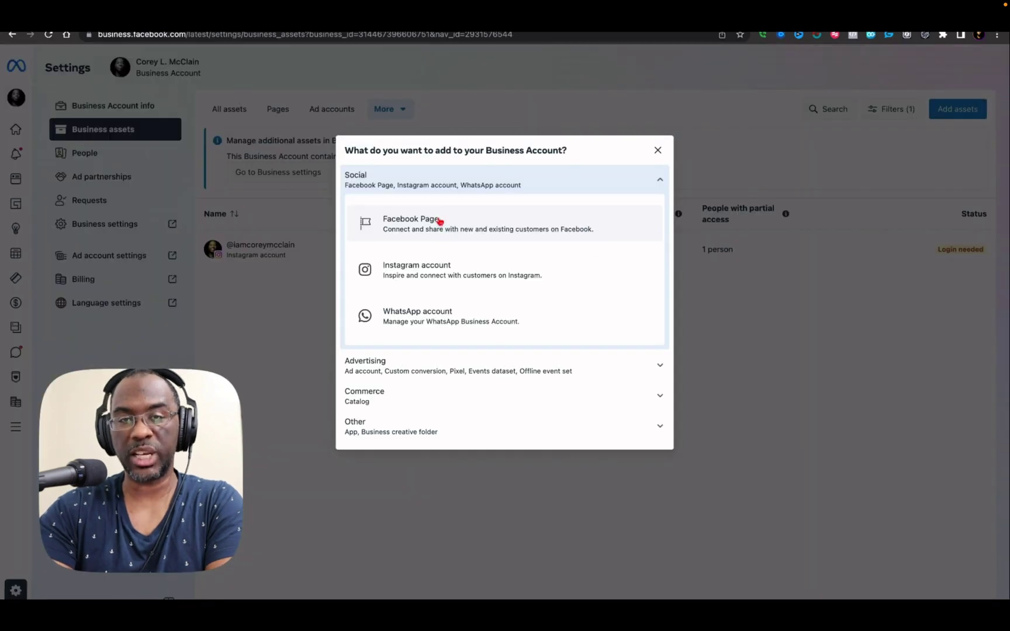
left_click(428, 277)
left_click(351, 291)
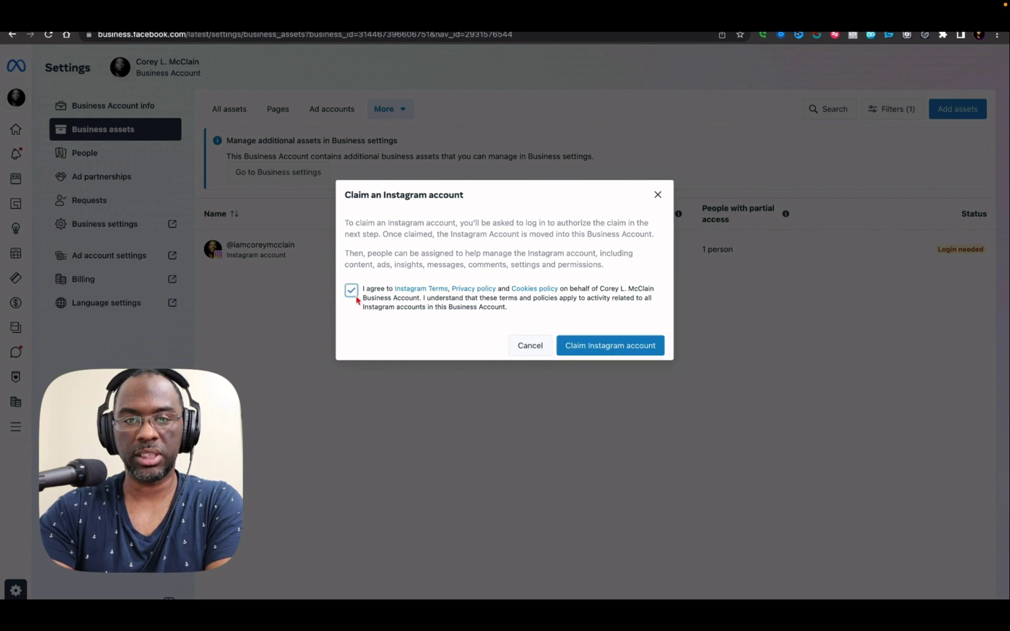
left_click(614, 358)
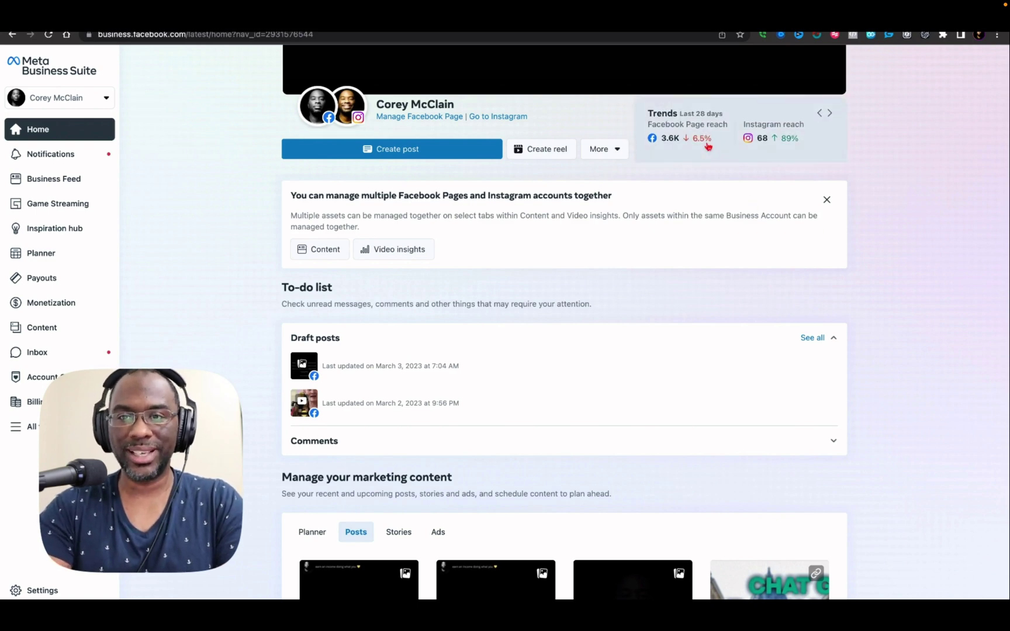
Cycle the summary card through Trends, Messaging and Audience, stopping on 28-day Messaging stats.
left_click(830, 115)
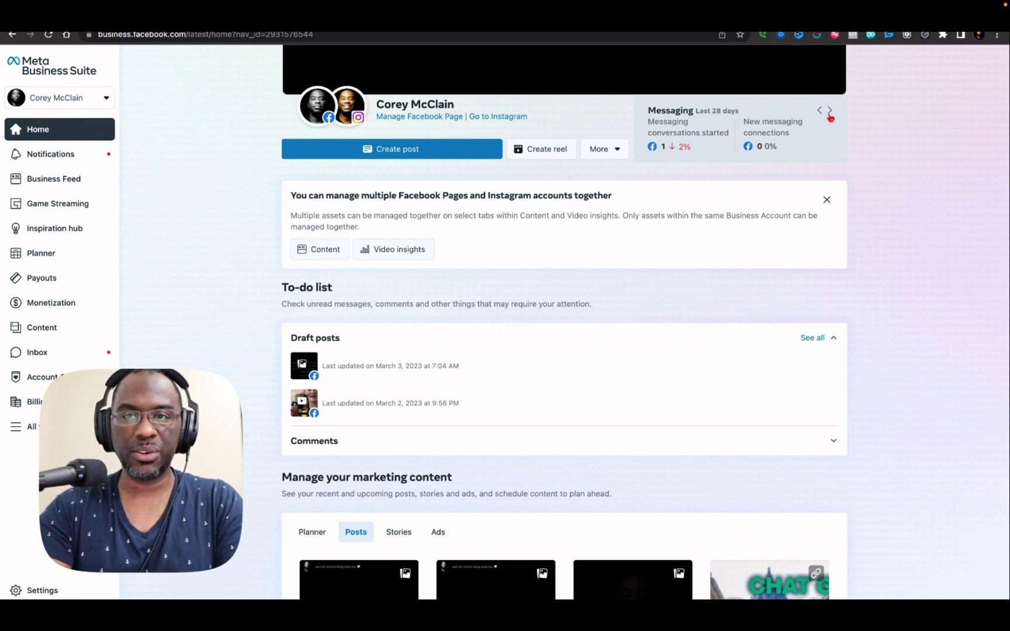
left_click(829, 115)
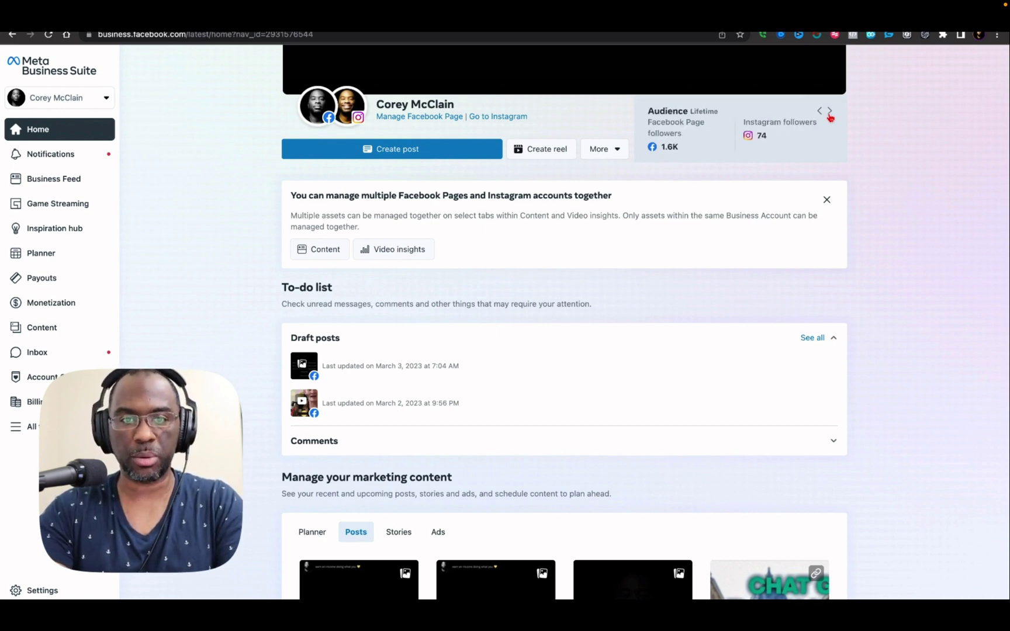
left_click(829, 114)
left_click(830, 115)
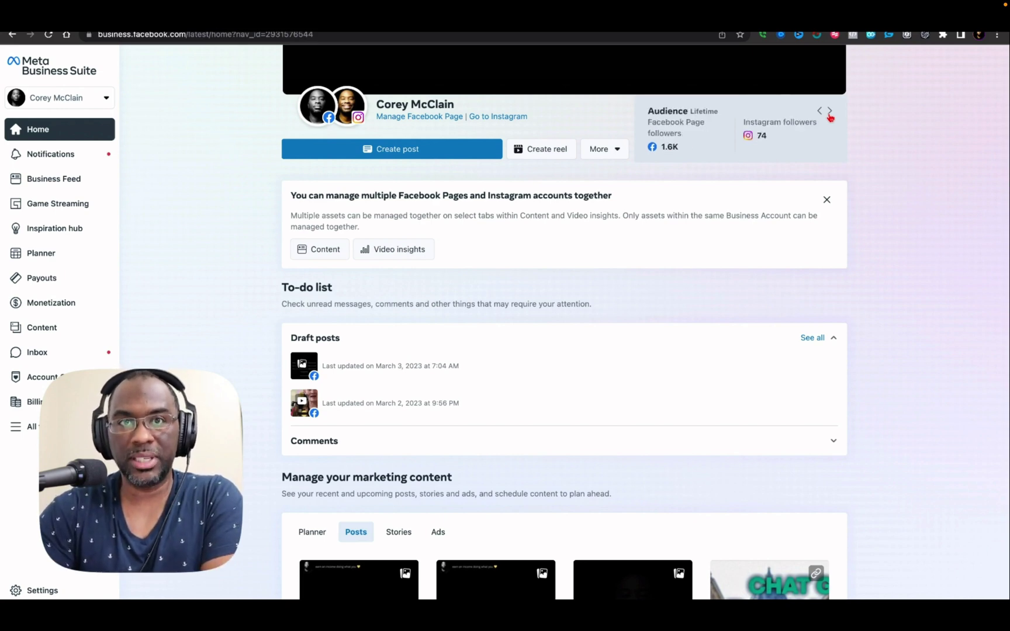
left_click(829, 115)
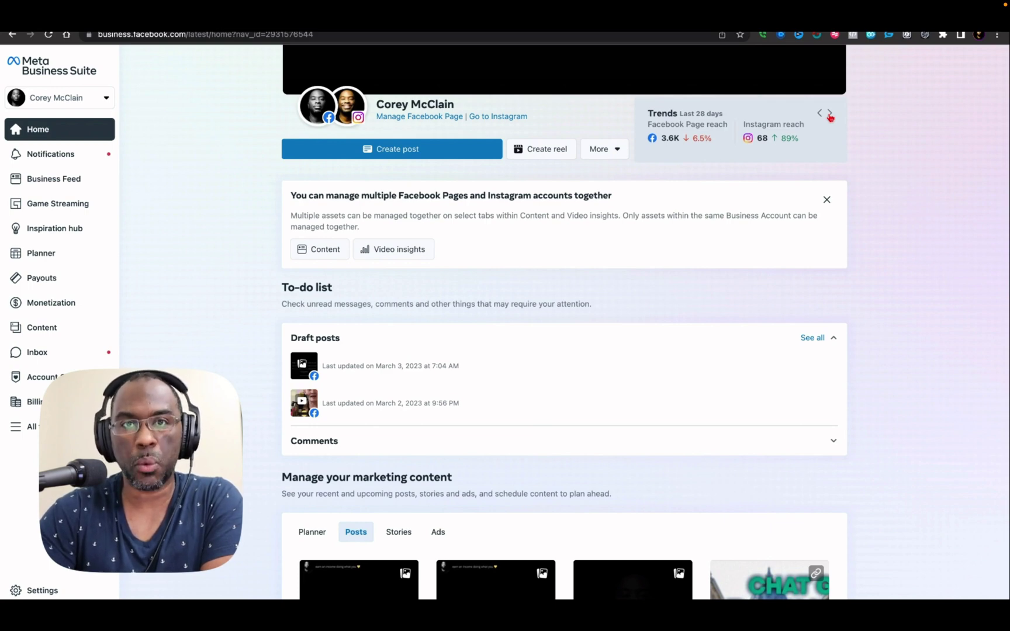
left_click(830, 114)
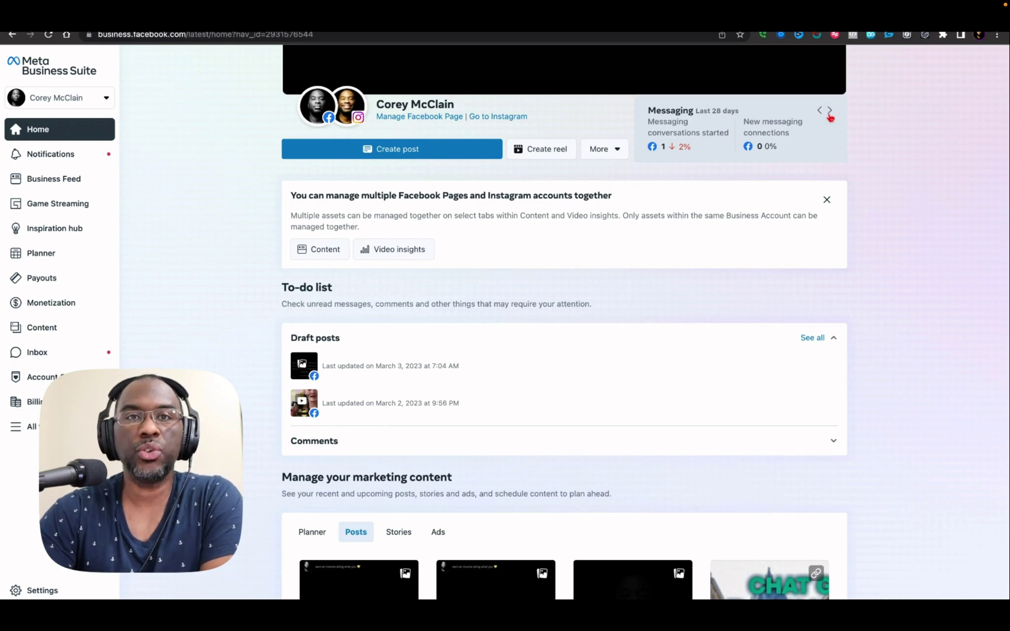
left_click(830, 114)
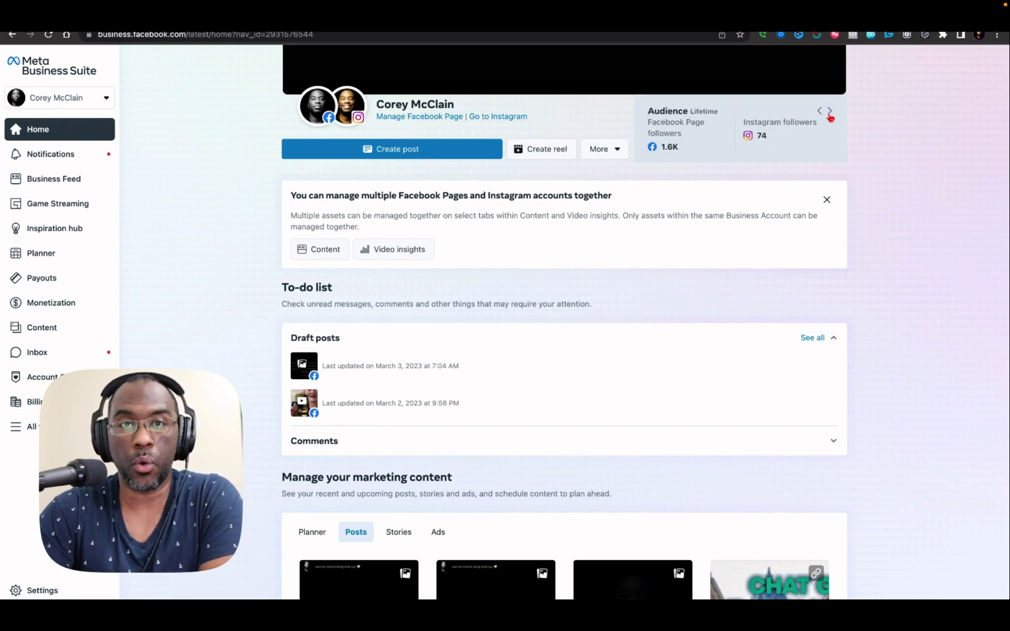
left_click(830, 114)
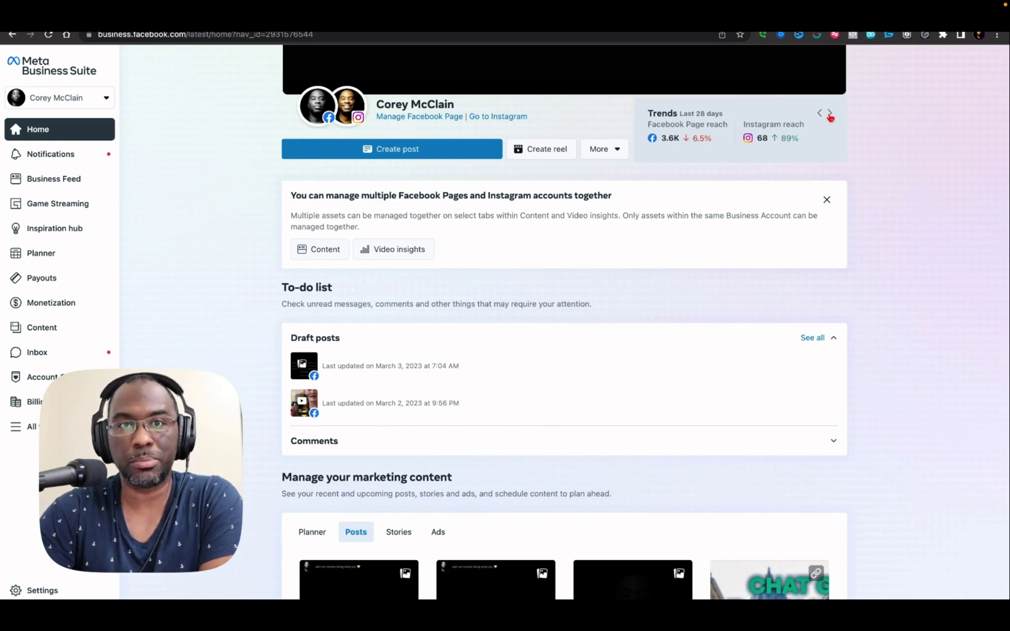
left_click(829, 115)
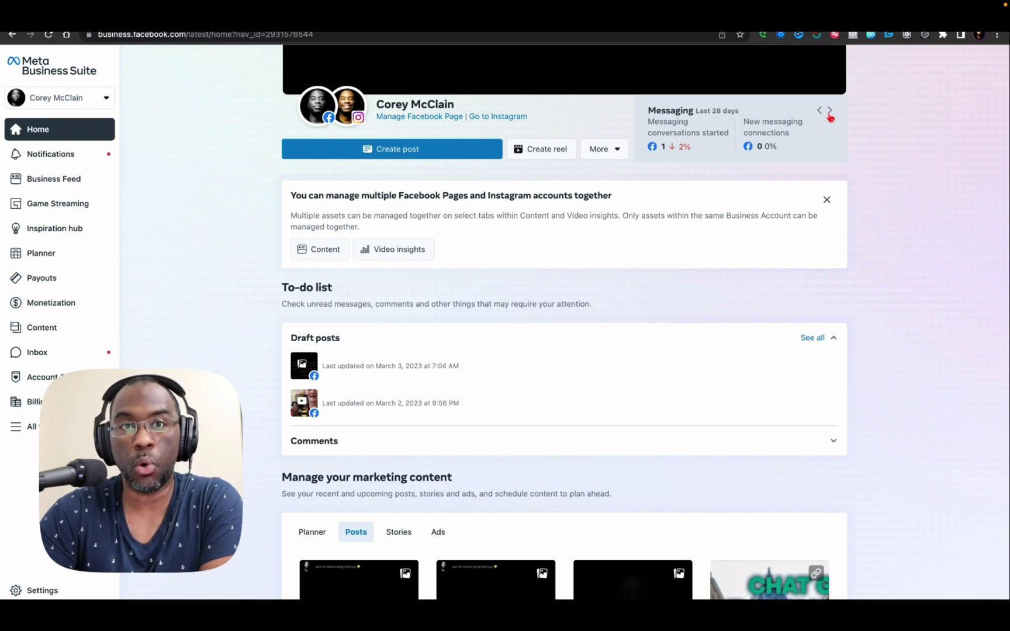
left_click(830, 114)
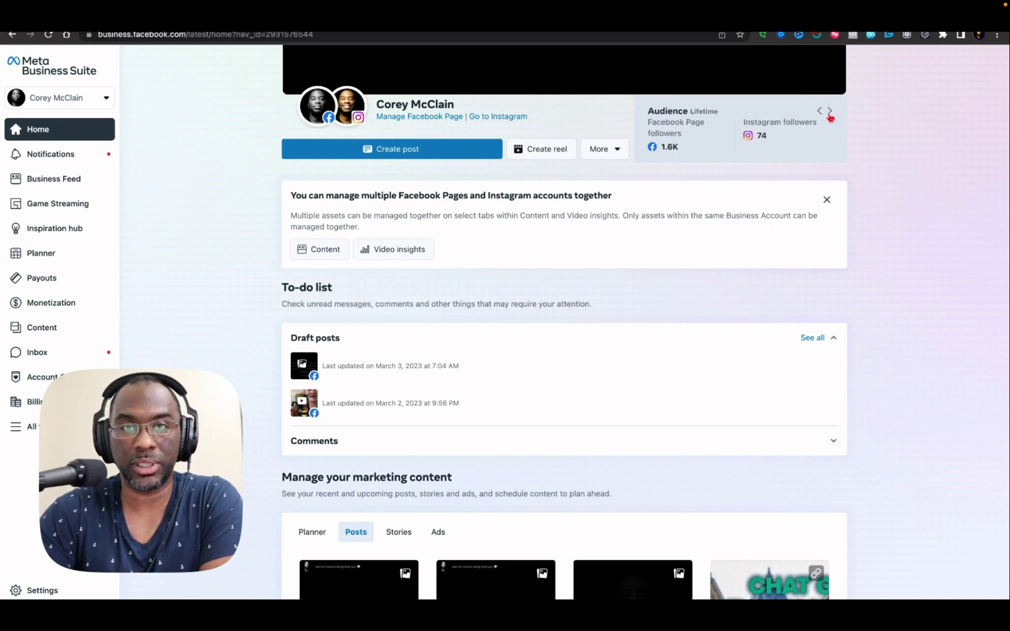
left_click(830, 114)
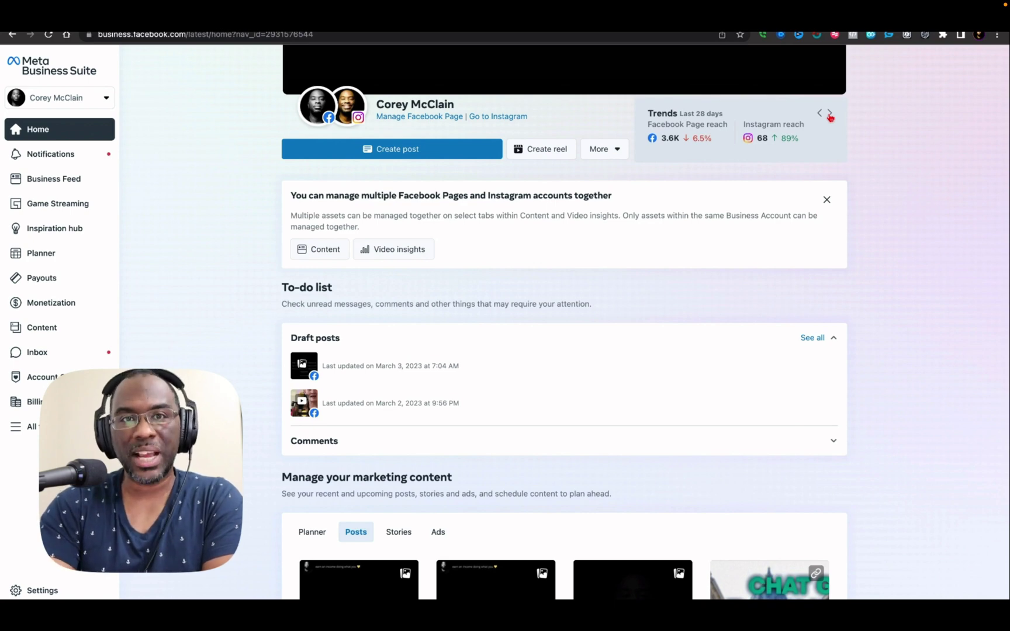
left_click(830, 114)
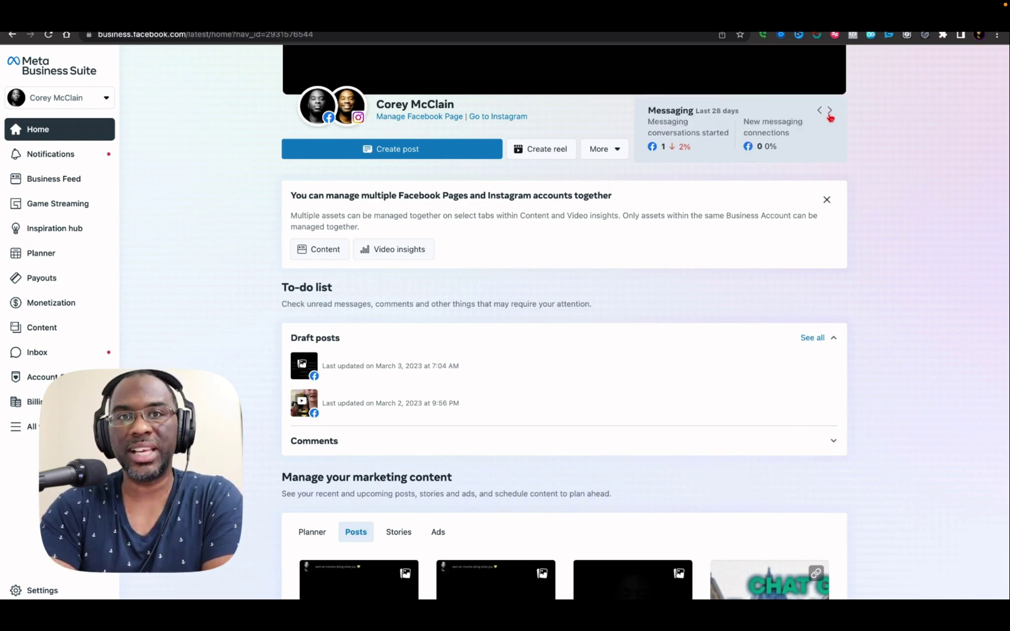
left_click(829, 114)
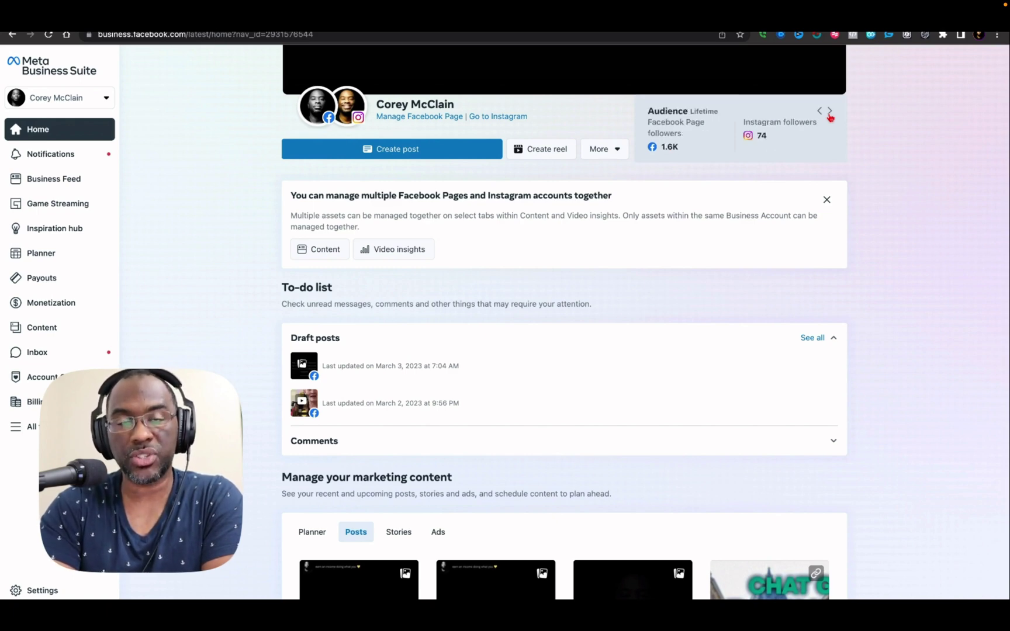
left_click(829, 115)
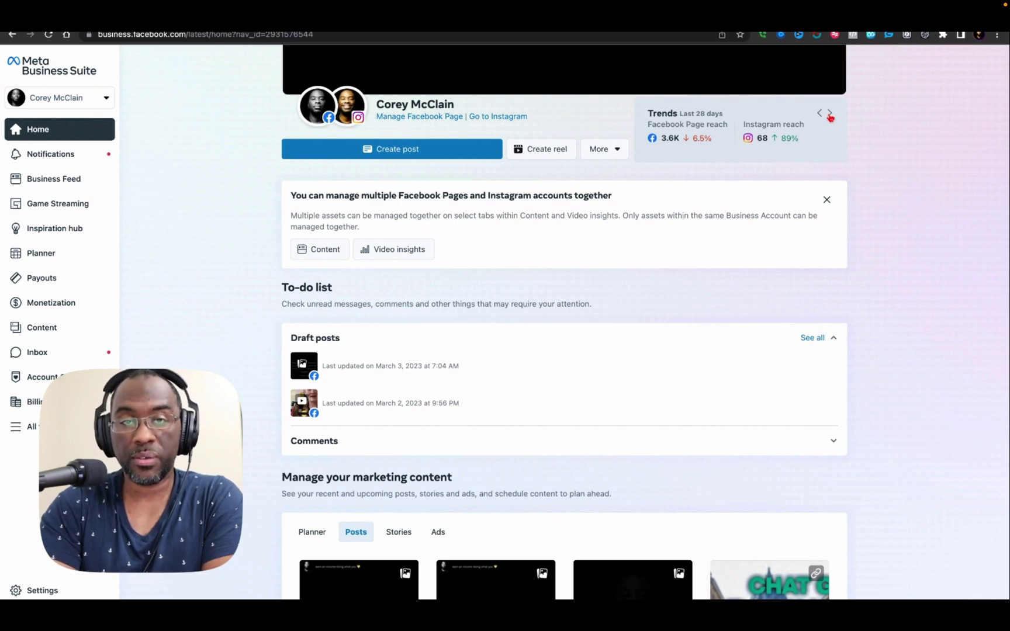
left_click(830, 113)
left_click(829, 114)
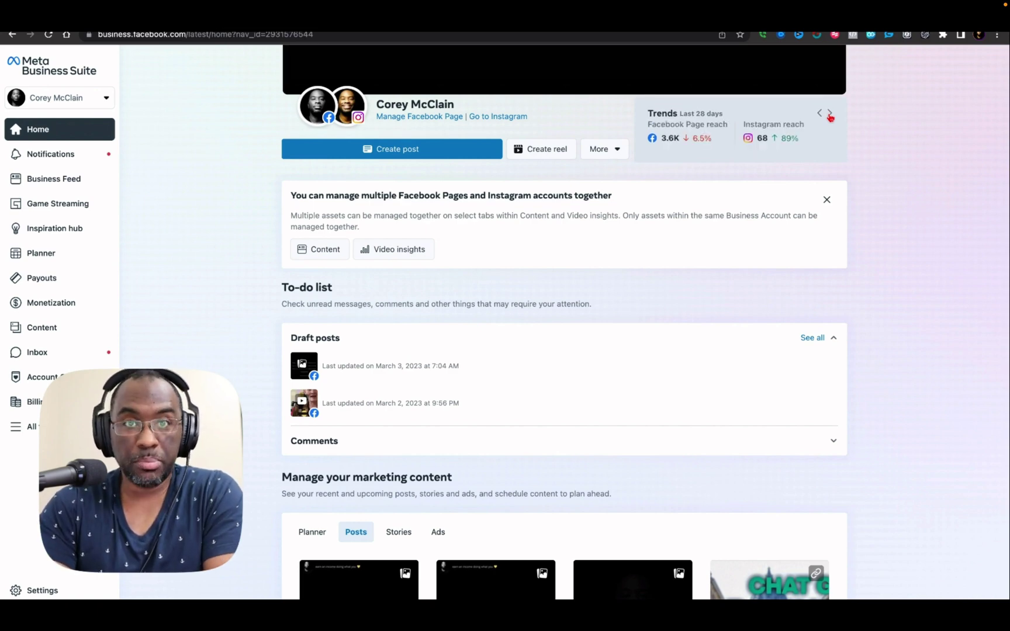
left_click(830, 114)
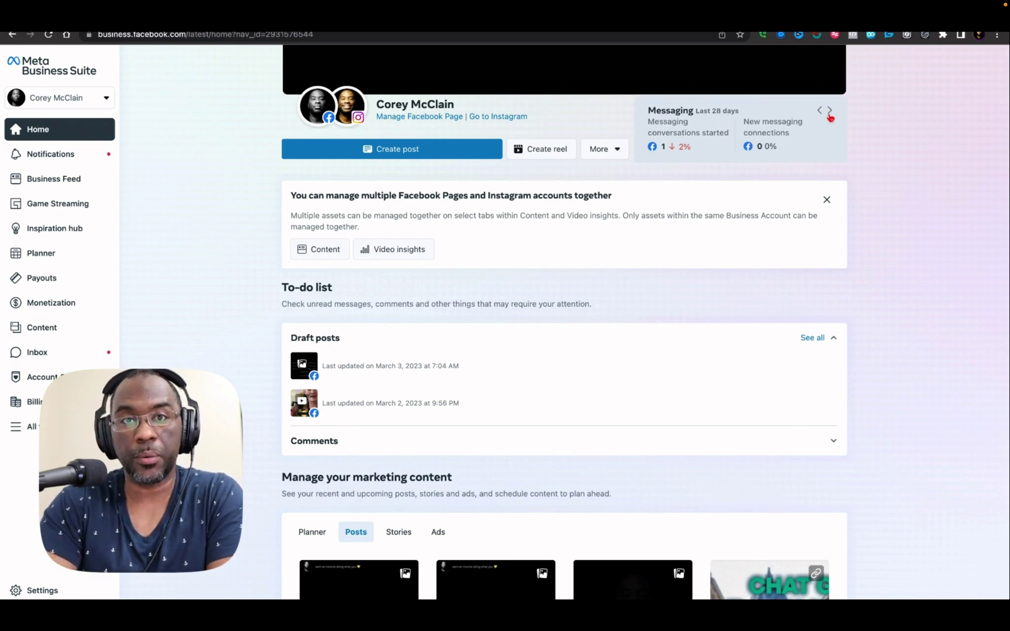
Switch the summary to Audience, then view Stories and Ads on the marketing content card.
left_click(830, 114)
scroll(993, 176, "down", 2)
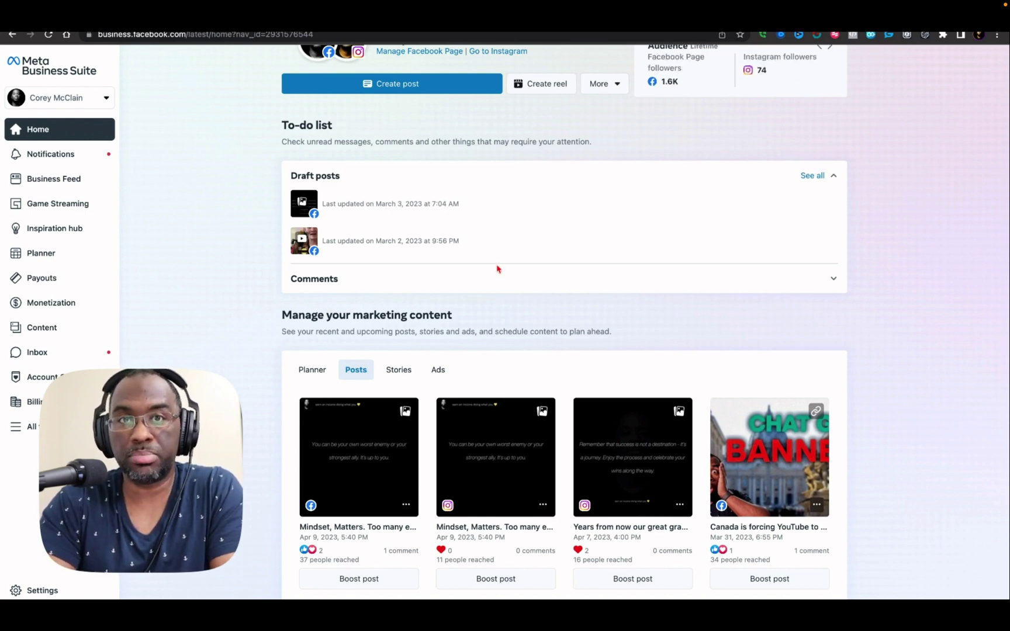
scroll(497, 268, "down", 4)
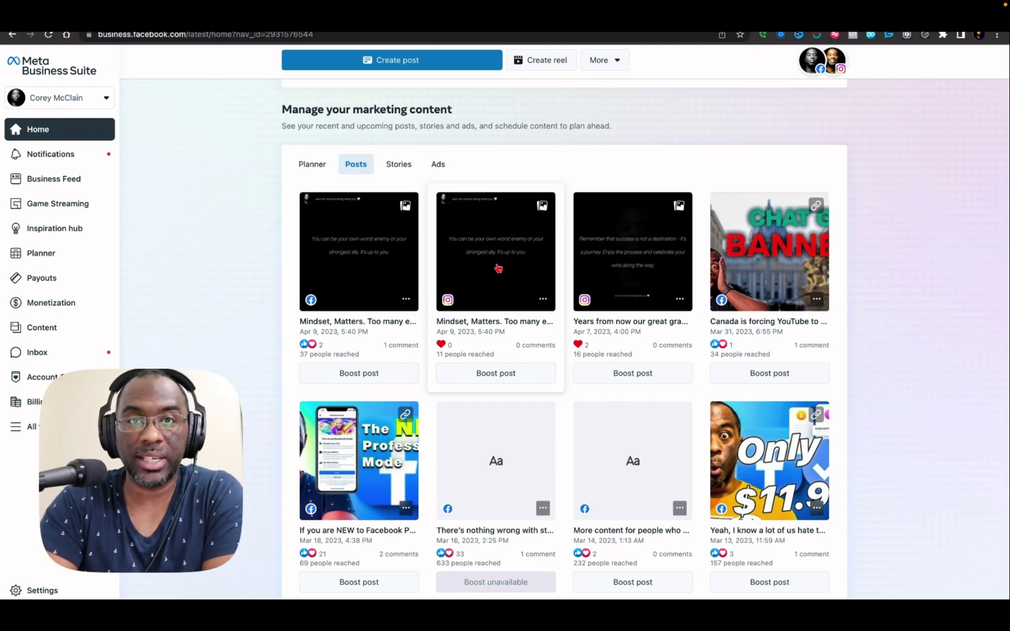
scroll(367, 163, "down", 1)
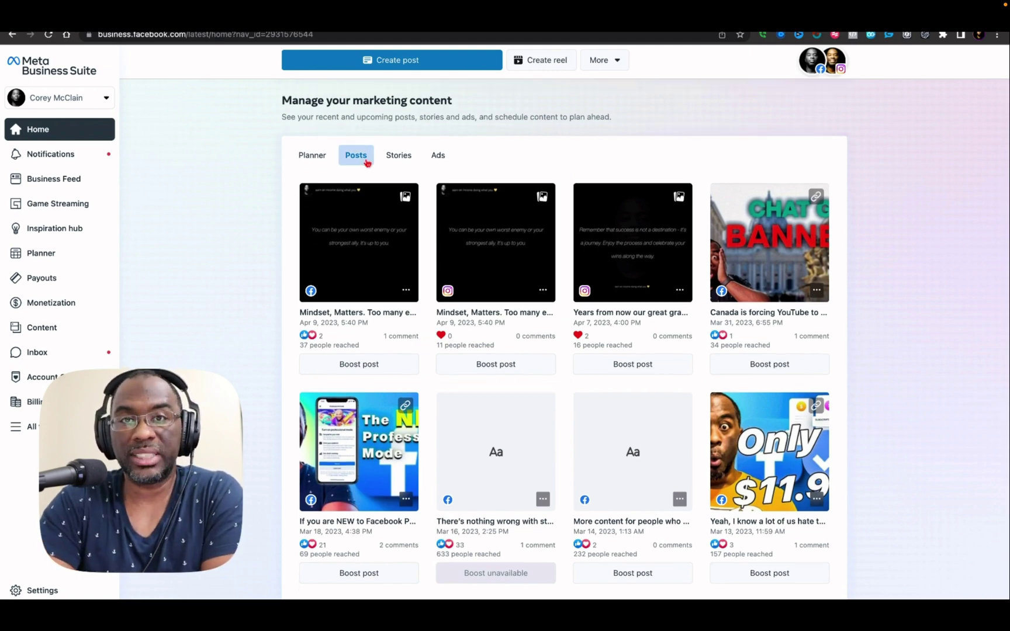
left_click(398, 157)
left_click(438, 156)
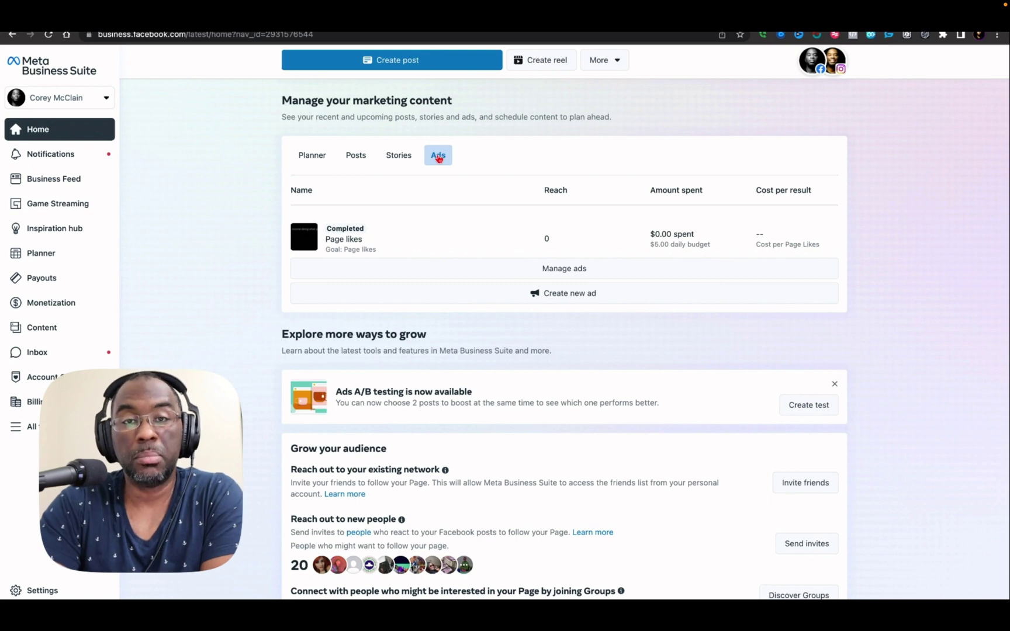
Open the Planner tab and the full planner for the week of April 9, 2023.
left_click(312, 155)
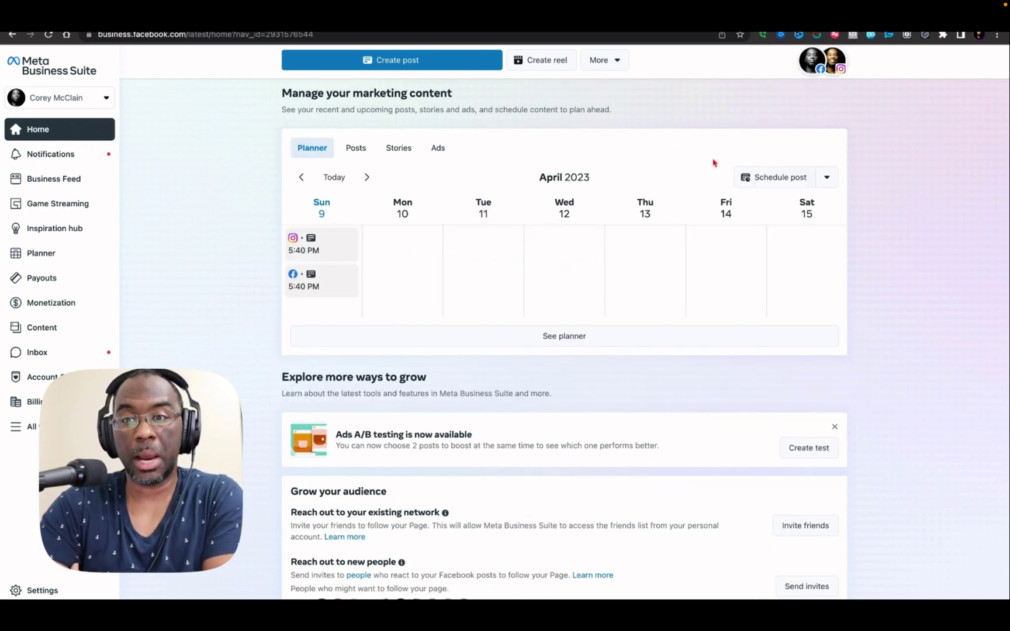
left_click(829, 180)
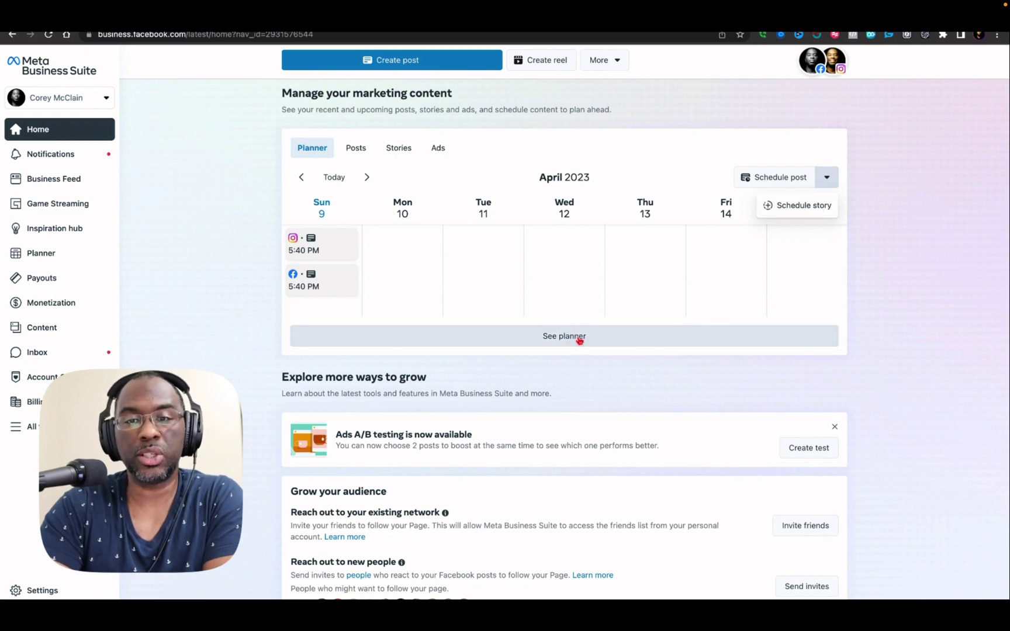
left_click(556, 280)
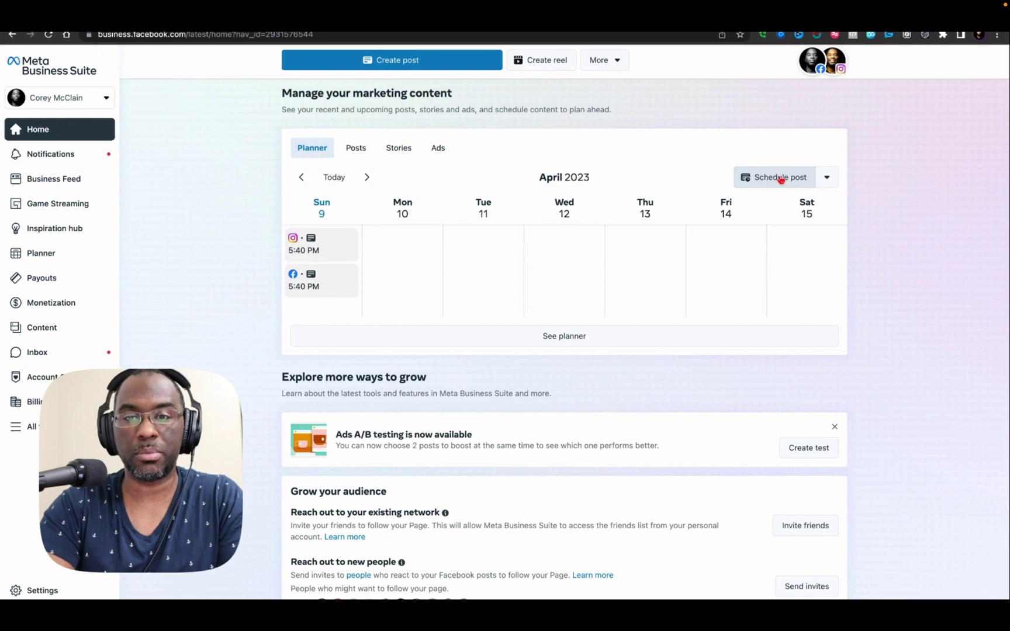
left_click(577, 339)
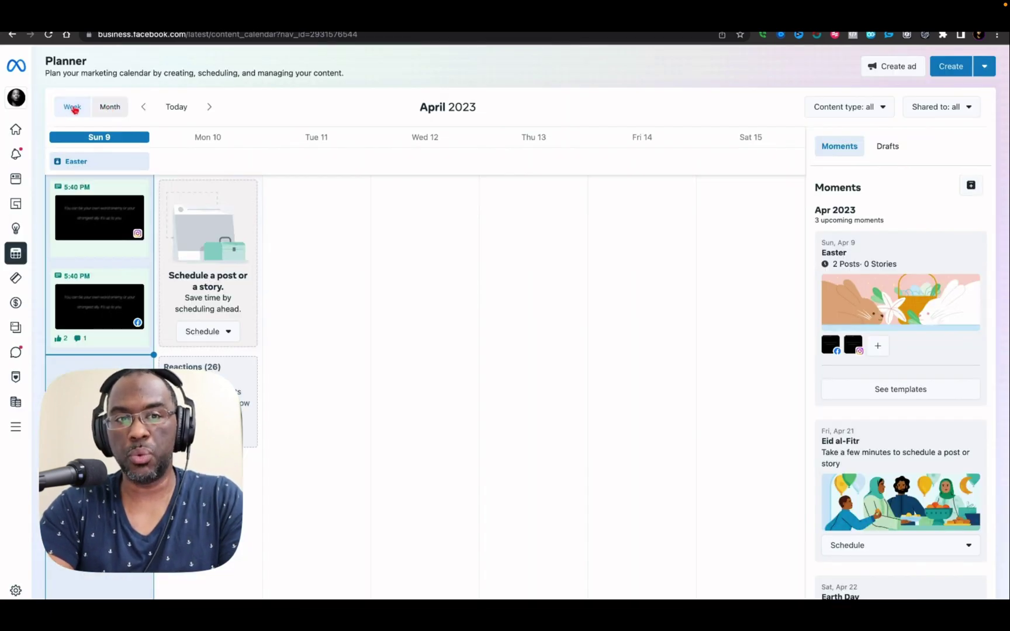
Switch the planner to Month view and schedule a new post on April 10.
left_click(109, 108)
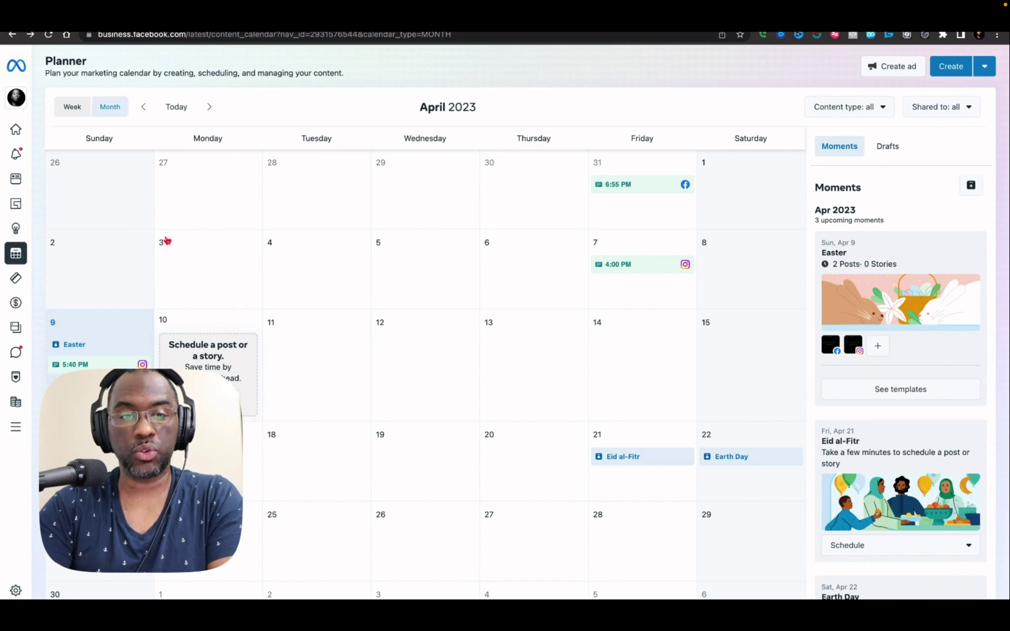
left_click(208, 392)
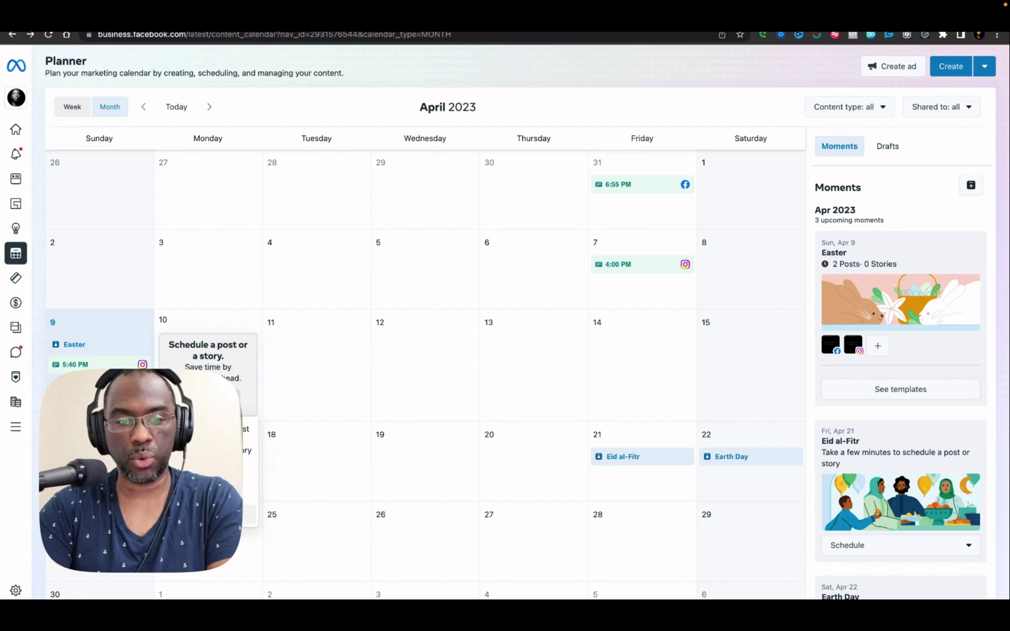
left_click(248, 429)
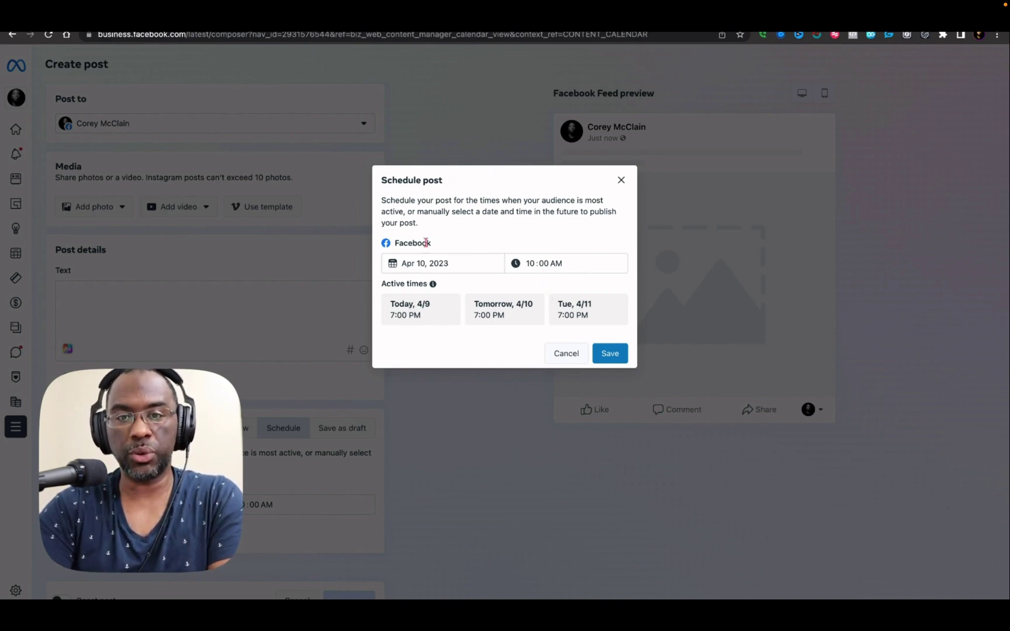
Add the Instagram account alongside the Facebook Page as the post's destinations.
left_click(621, 180)
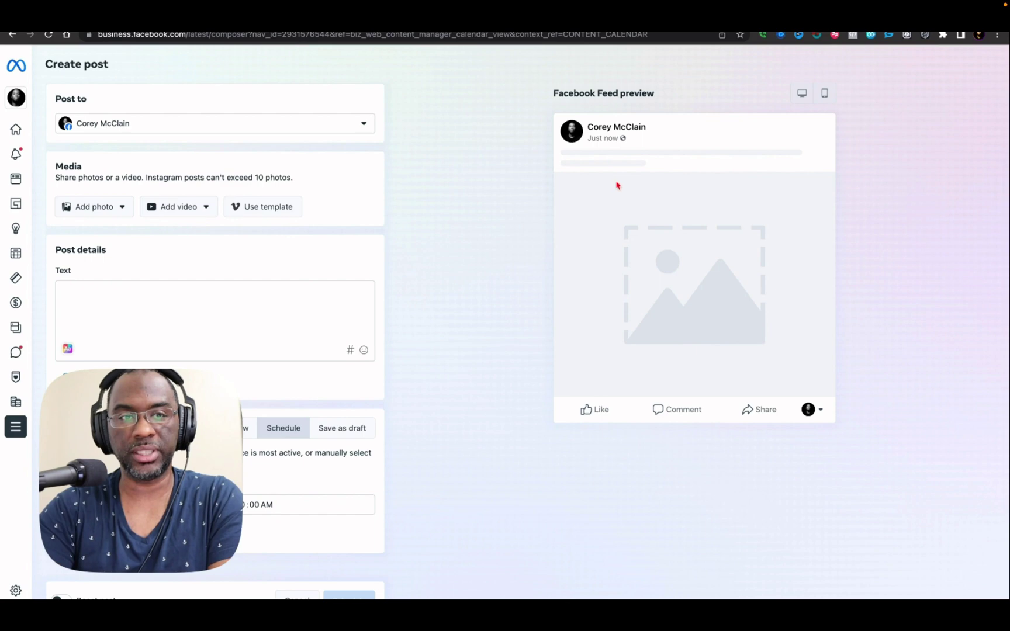
left_click(339, 126)
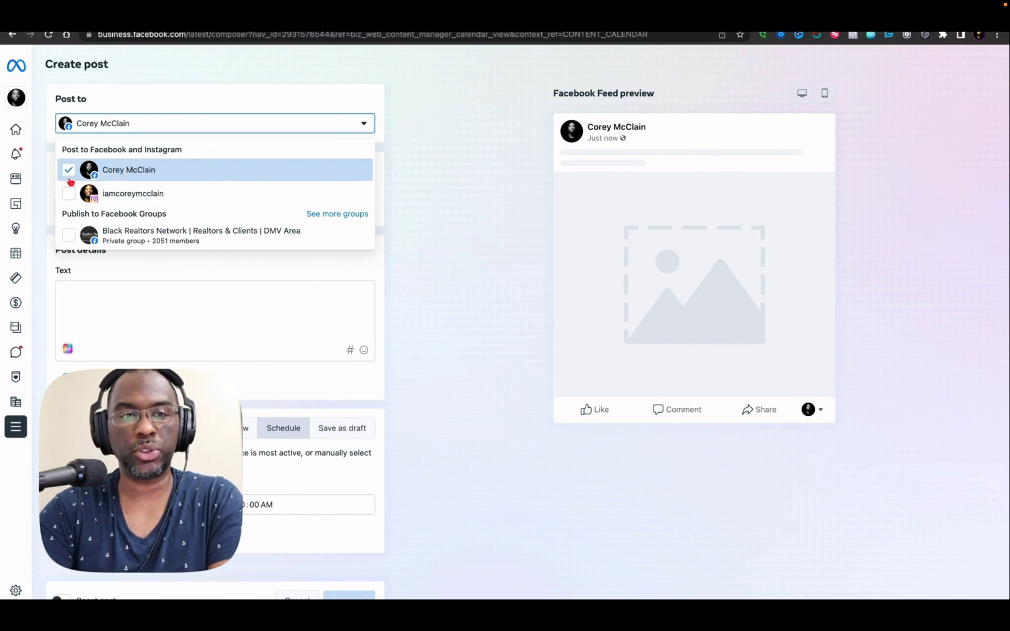
left_click(68, 194)
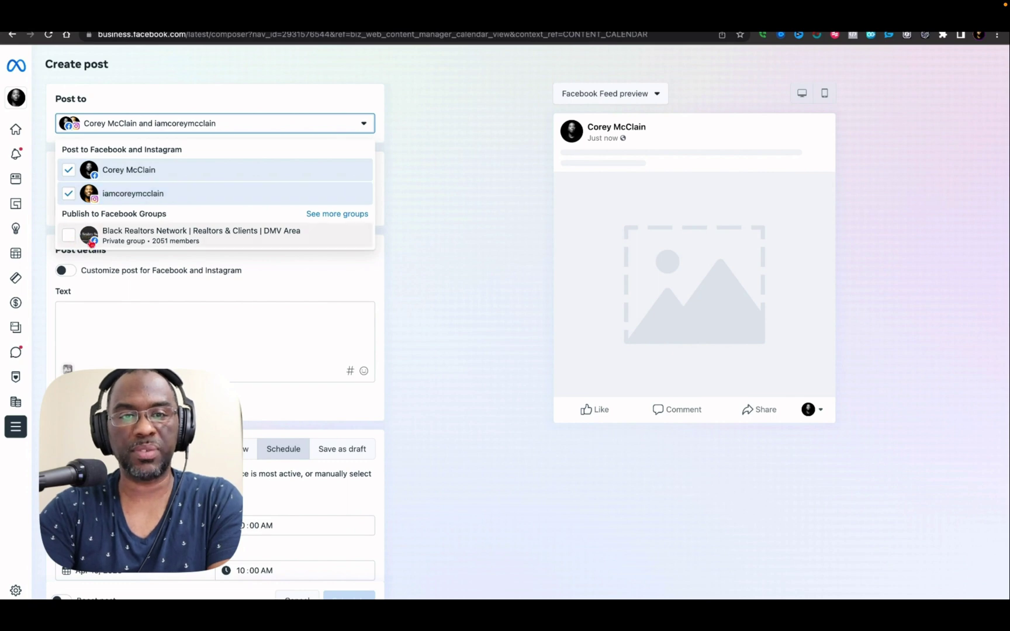
key("Escape")
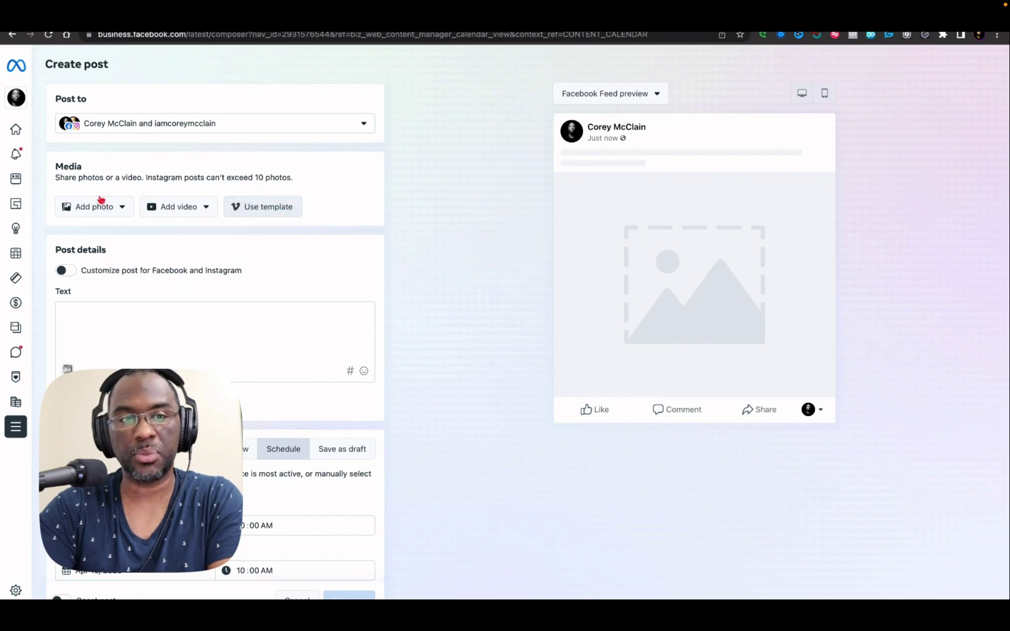
left_click(85, 211)
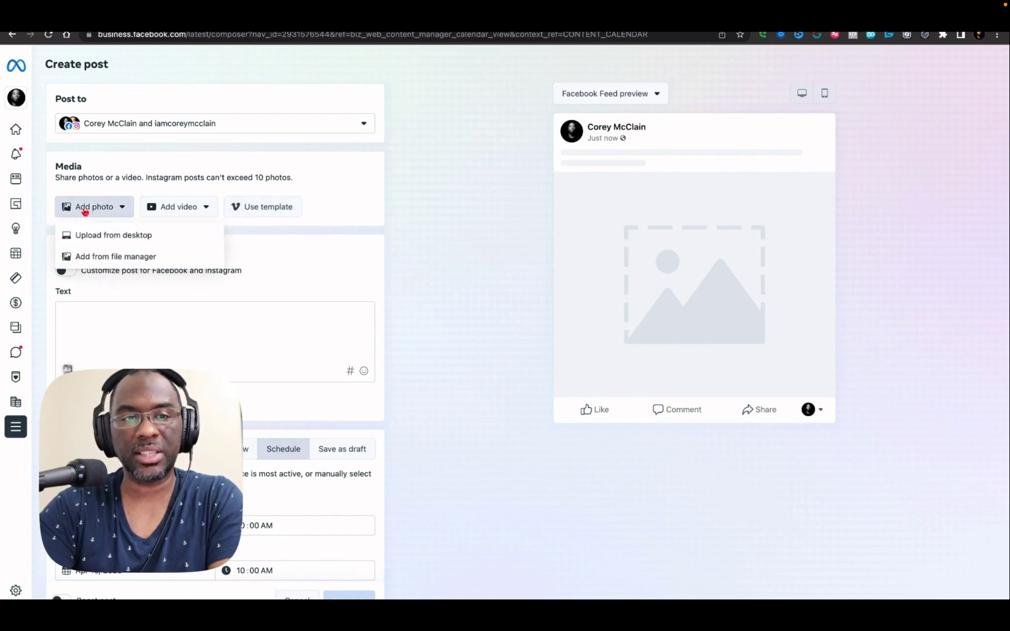
Add the AI-powered chatbots image 2.png from the file manager to the post.
left_click(94, 260)
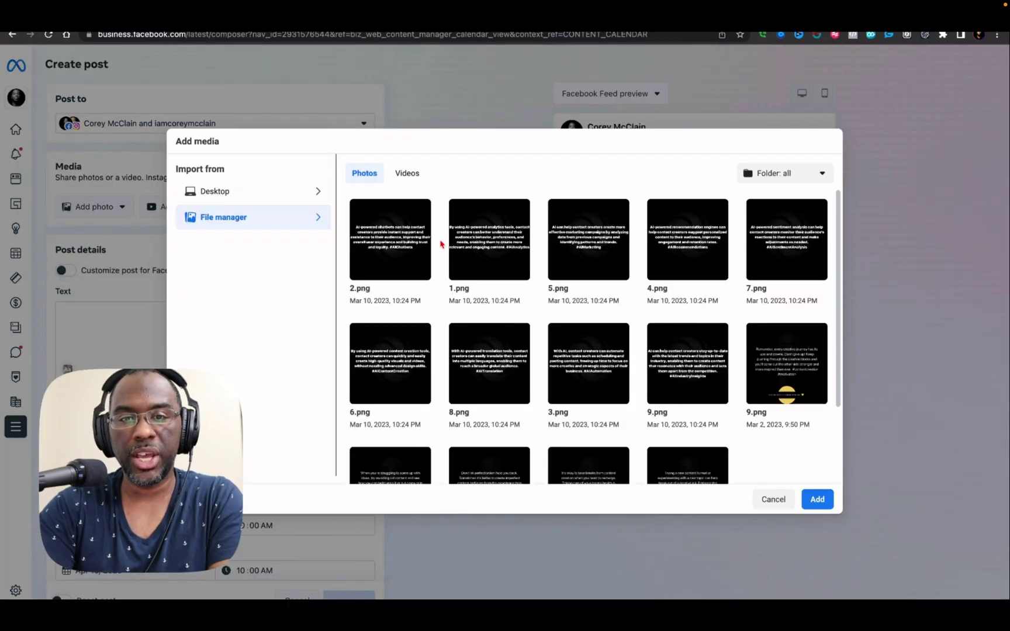
scroll(545, 327, "down", 4)
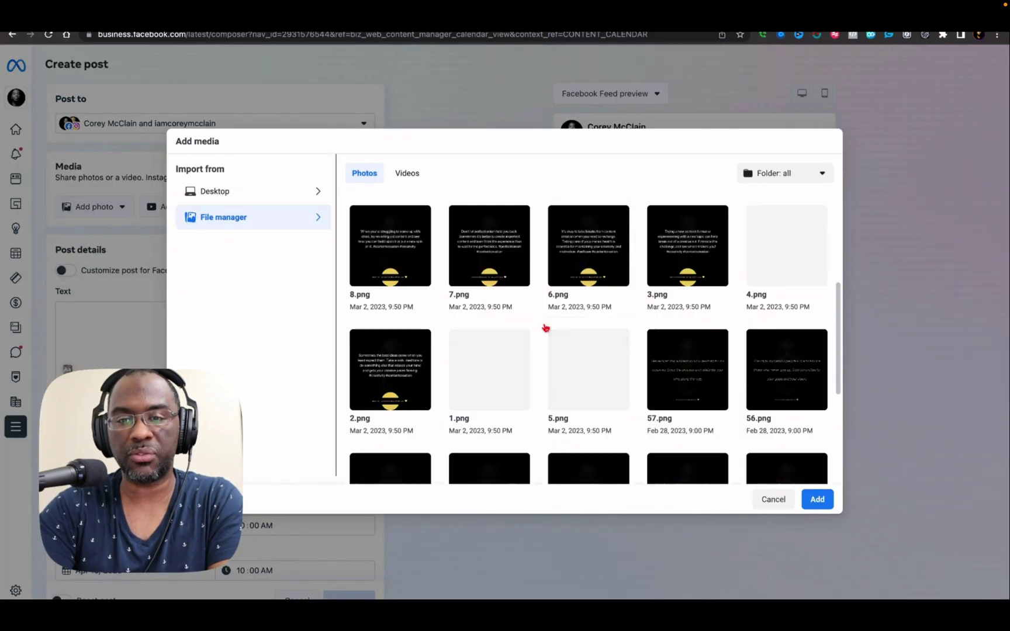
scroll(546, 327, "down", 10)
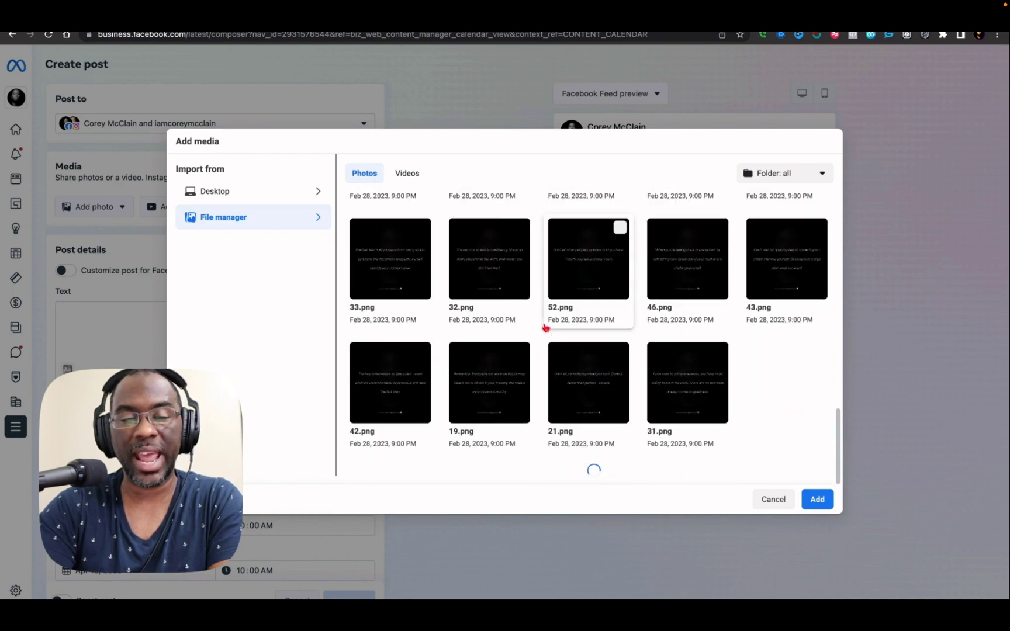
scroll(545, 327, "down", 10)
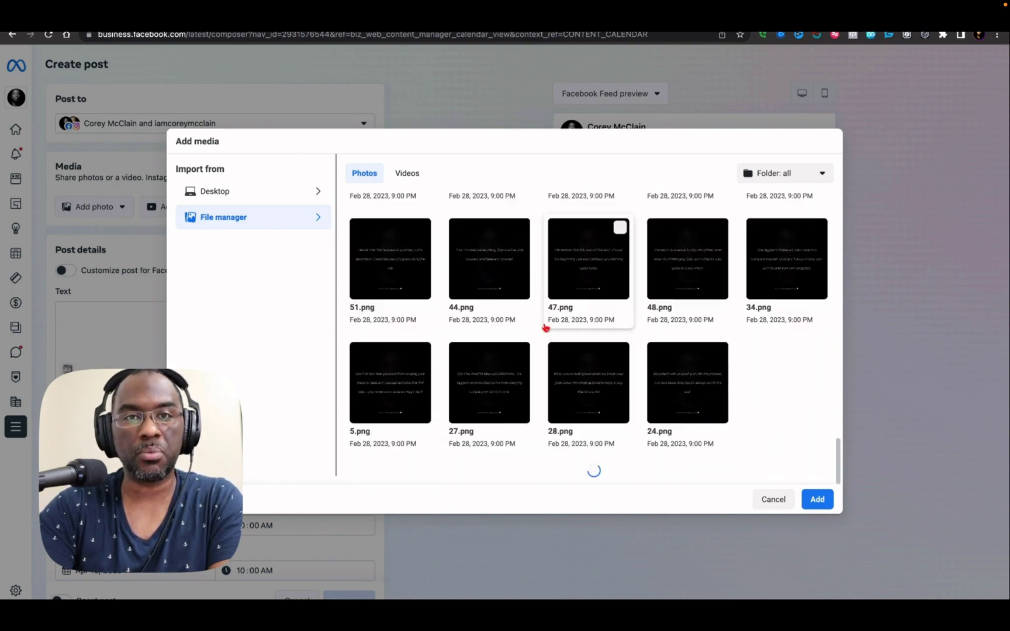
scroll(545, 327, "down", 3)
scroll(546, 327, "up", 20)
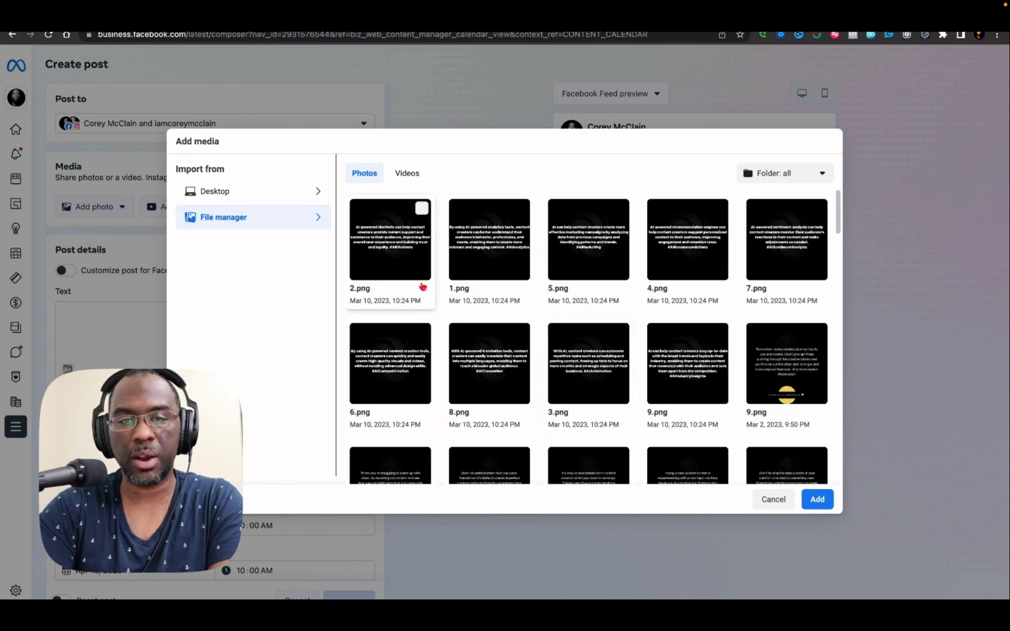
left_click(402, 263)
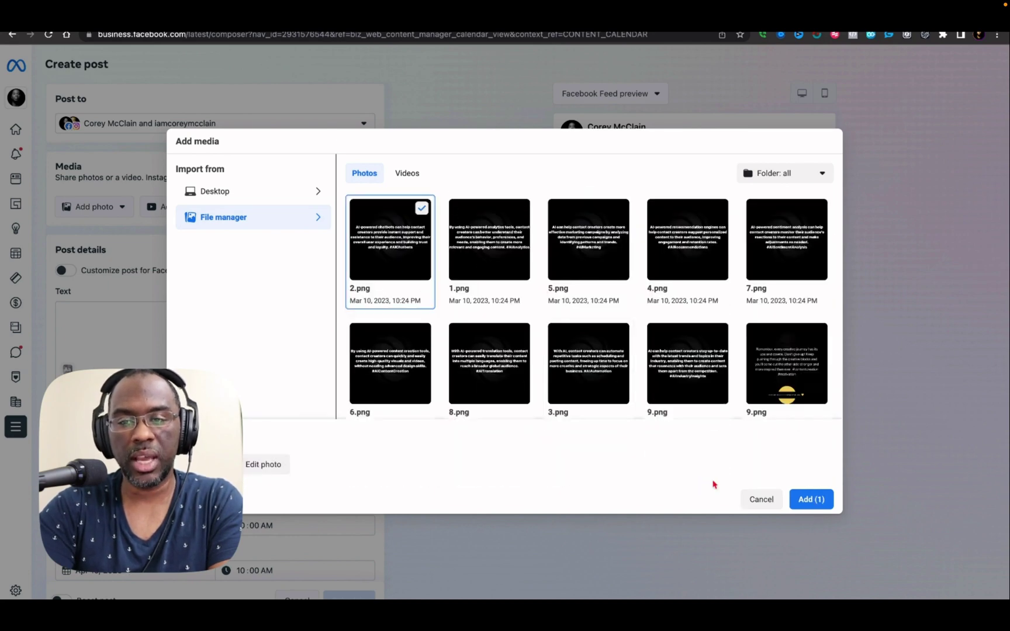
left_click(825, 502)
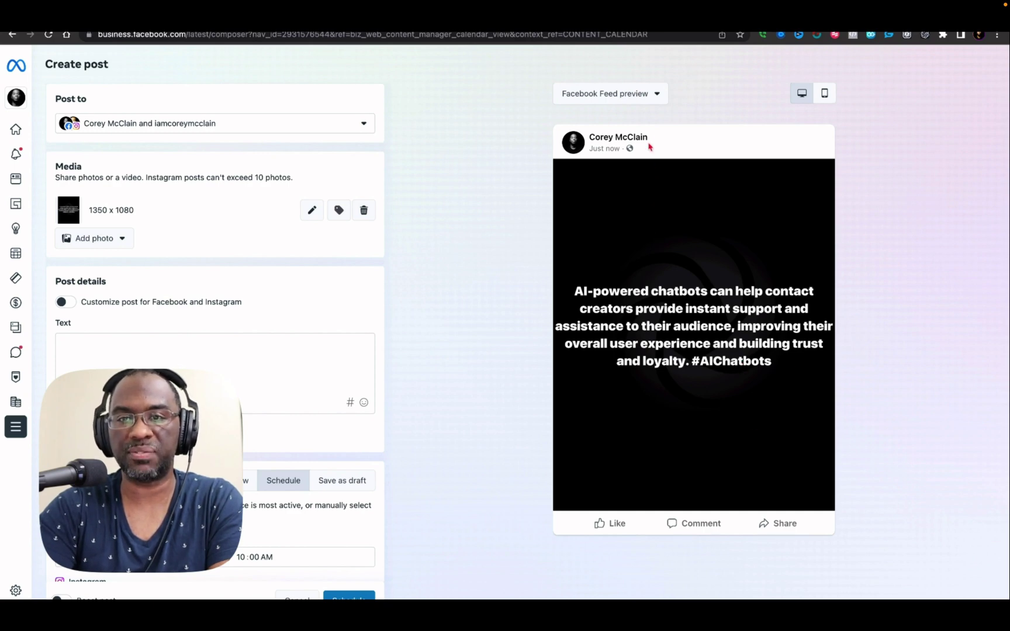
Switch the preview to Instagram feed and bring up the photo's edit options.
left_click(659, 95)
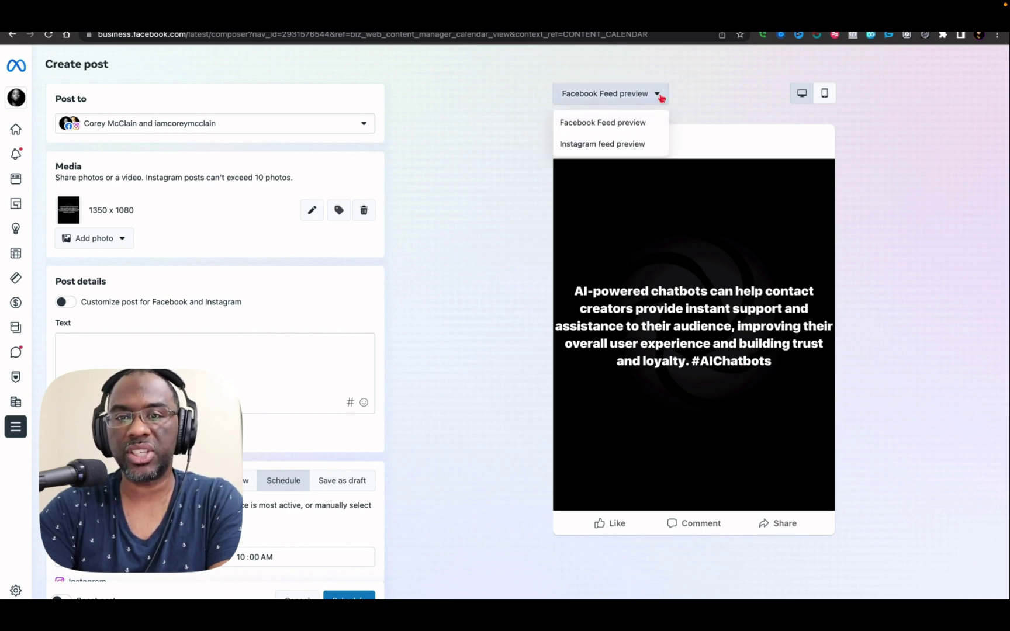
left_click(638, 145)
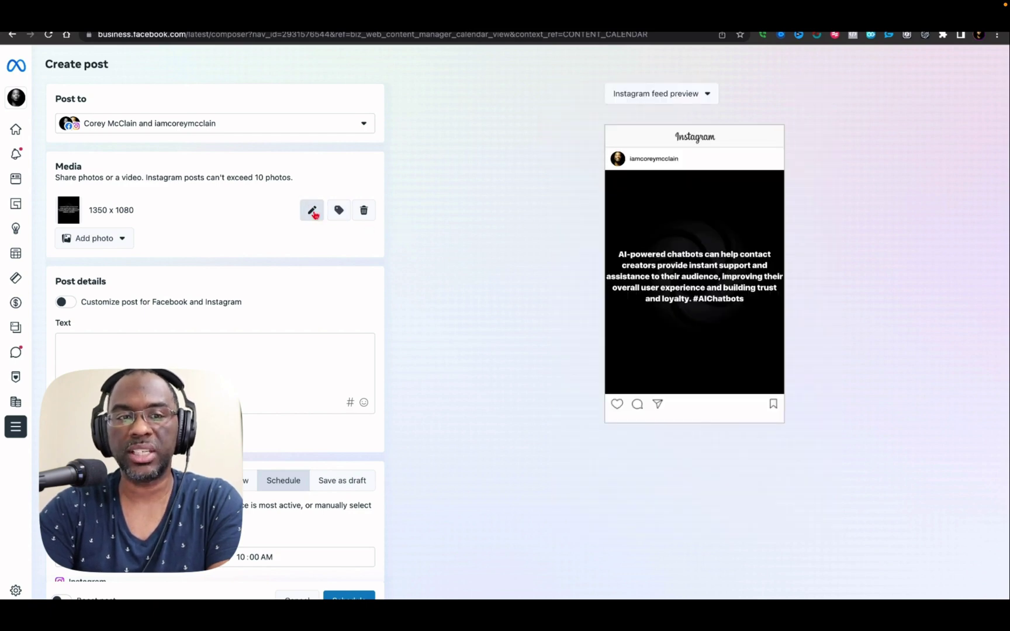
left_click(312, 212)
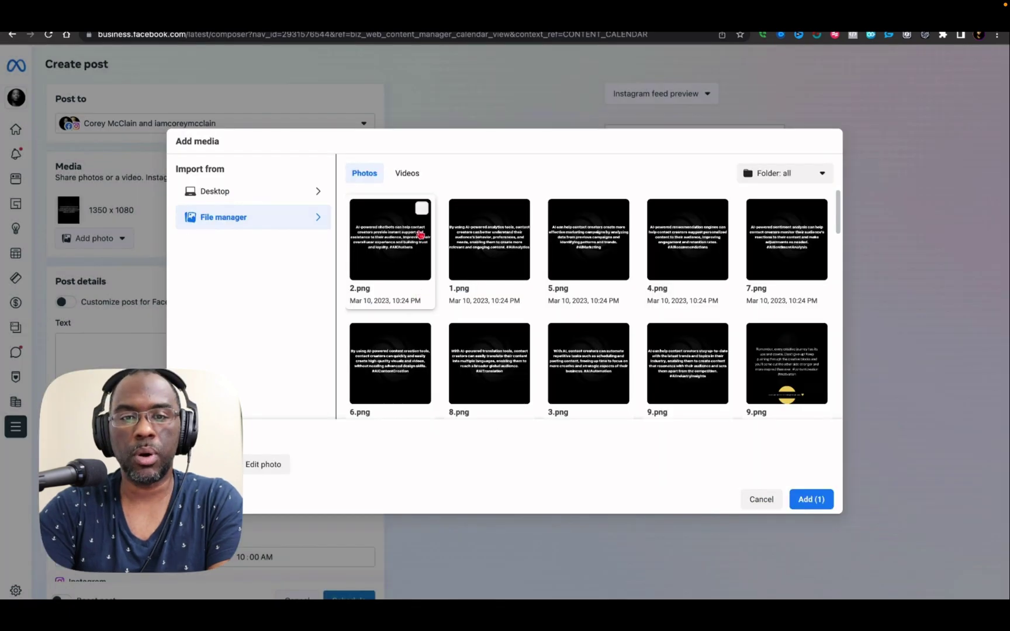
Add images 2.png, 1.png, 5.png and 4.png to the post as a carousel.
left_click(421, 208)
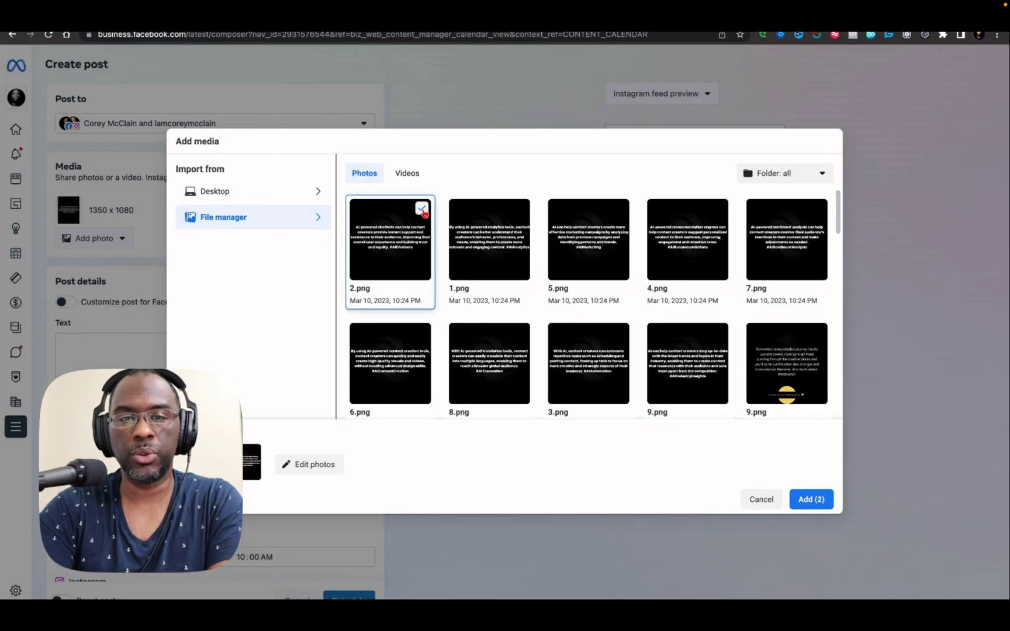
left_click(522, 209)
left_click(619, 208)
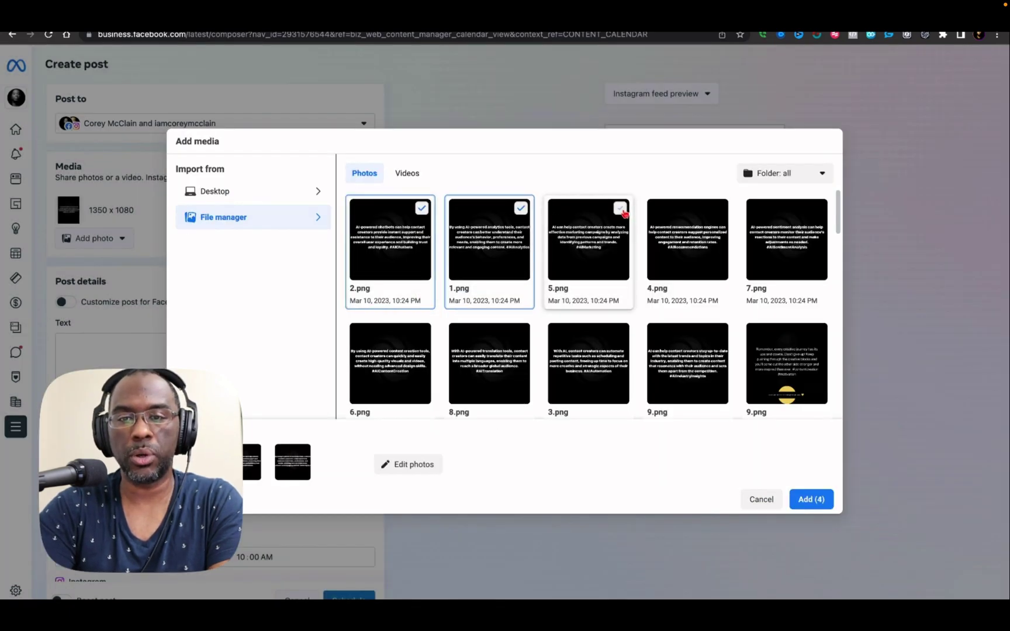
left_click(727, 210)
left_click(727, 210)
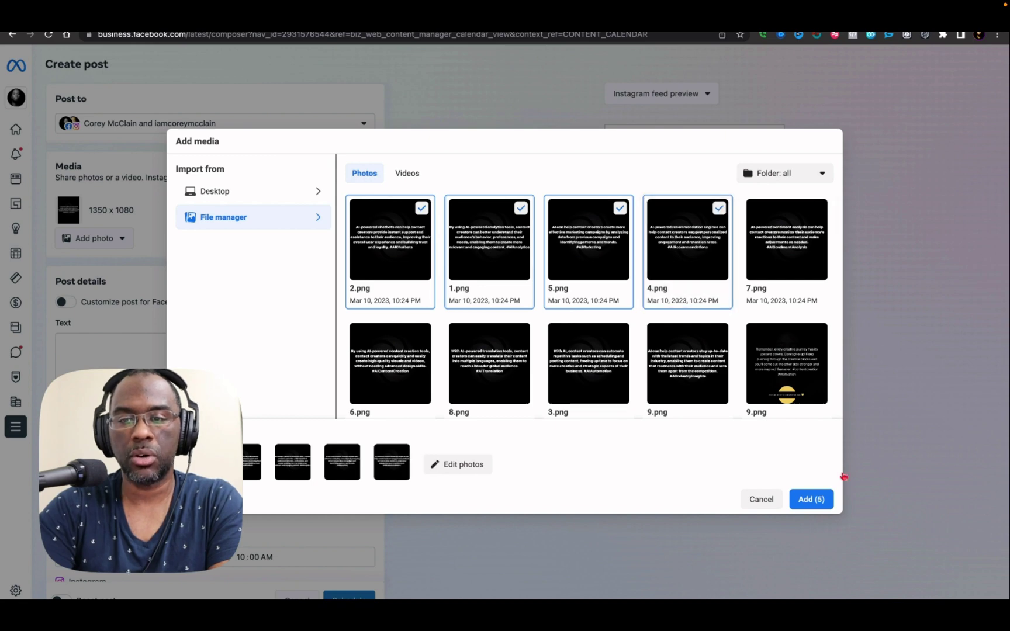
left_click(825, 498)
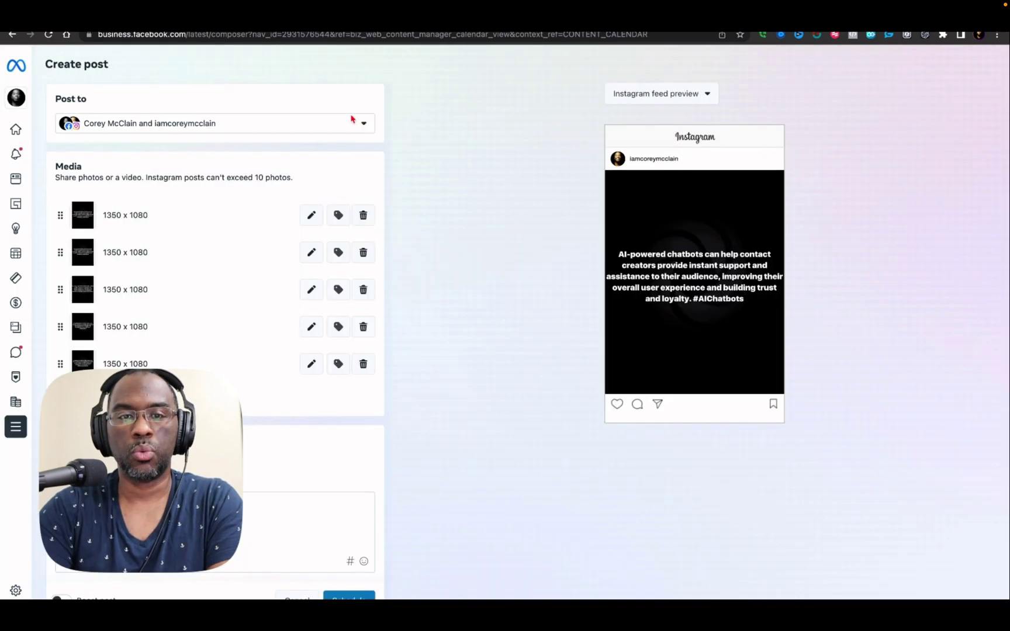
Remove the Facebook page as a destination and flip through the Instagram carousel preview.
left_click(352, 119)
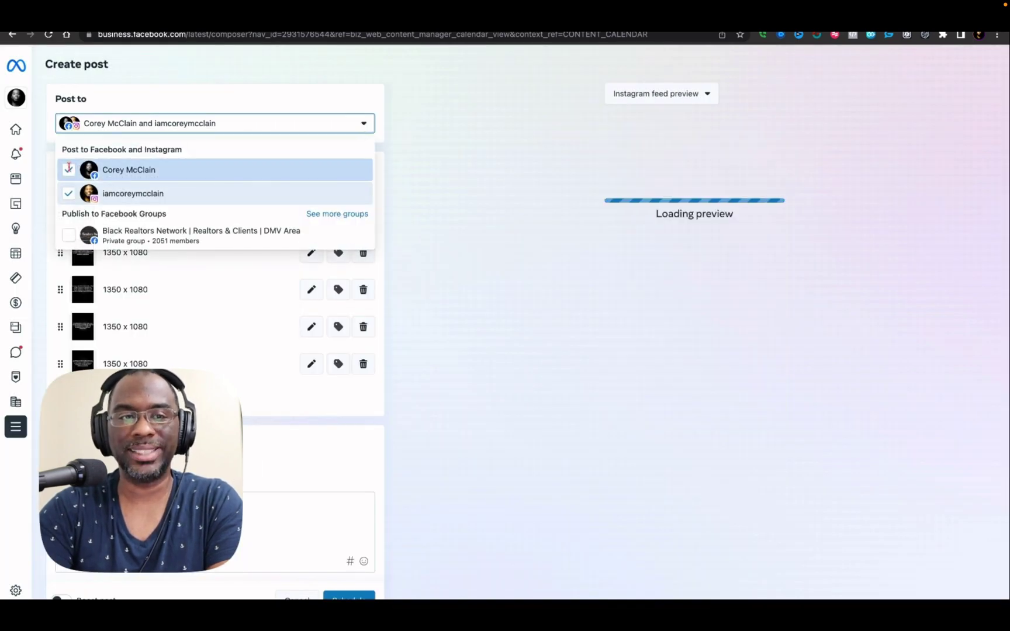
left_click(68, 169)
left_click(768, 259)
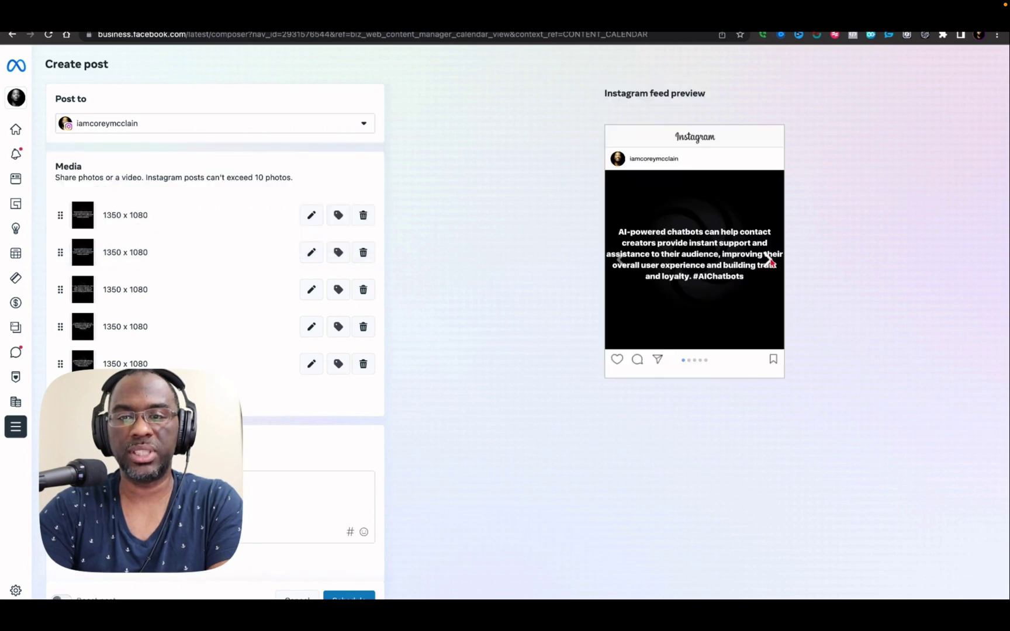
left_click(769, 260)
left_click(769, 260)
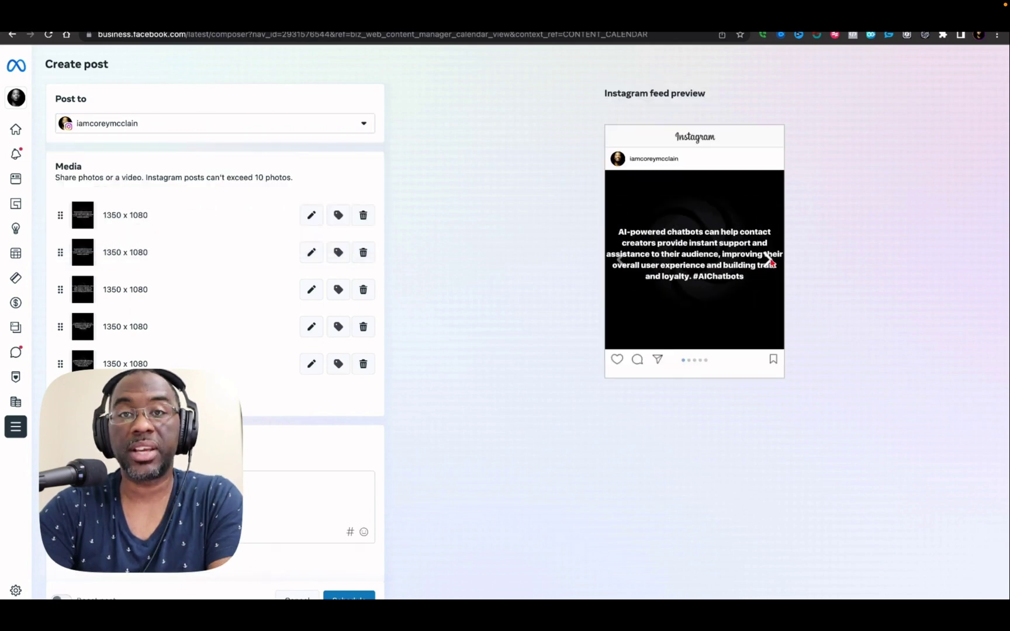
left_click(769, 260)
Paste the caption 'To write an awesome caption.' into the post text.
left_click(175, 496)
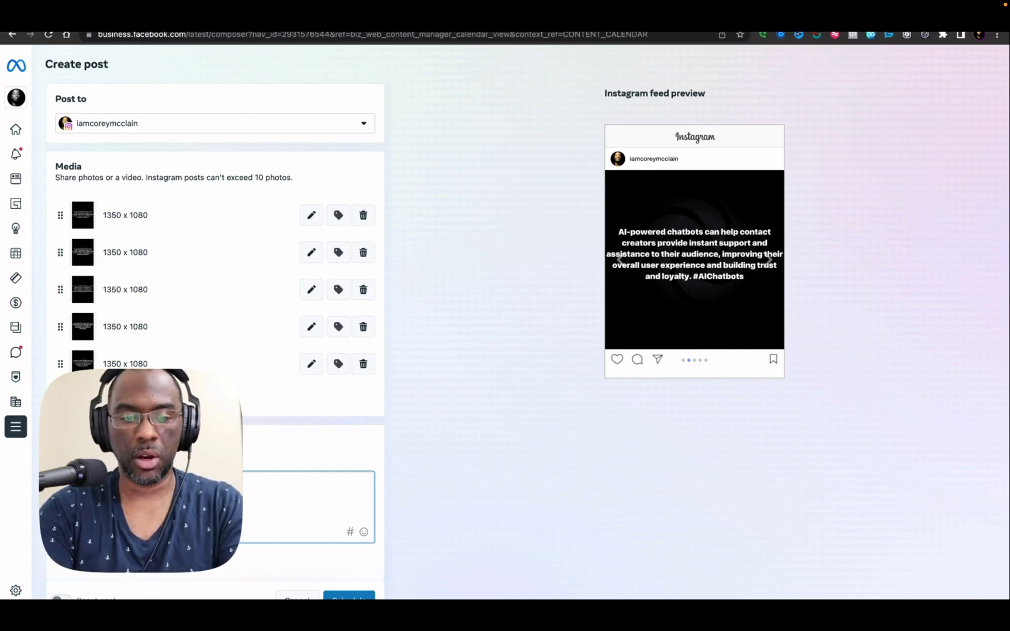
type("To write an awesome caption.")
scroll(215, 350, "down", 3)
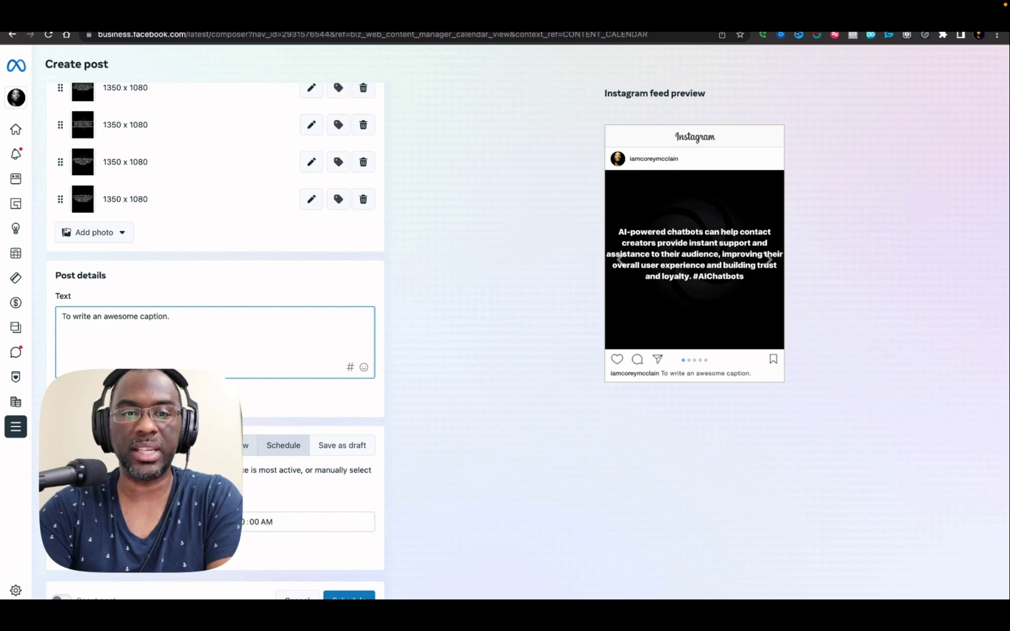
Schedule the post for the active time tomorrow, 4/10, at 1:00 PM.
left_click(281, 455)
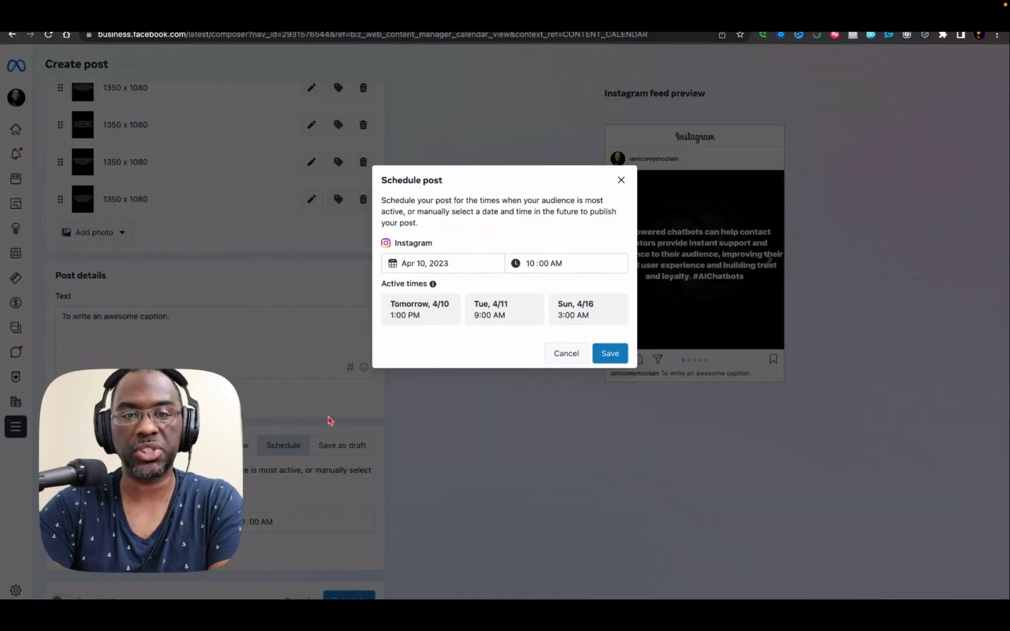
left_click(407, 321)
left_click(471, 323)
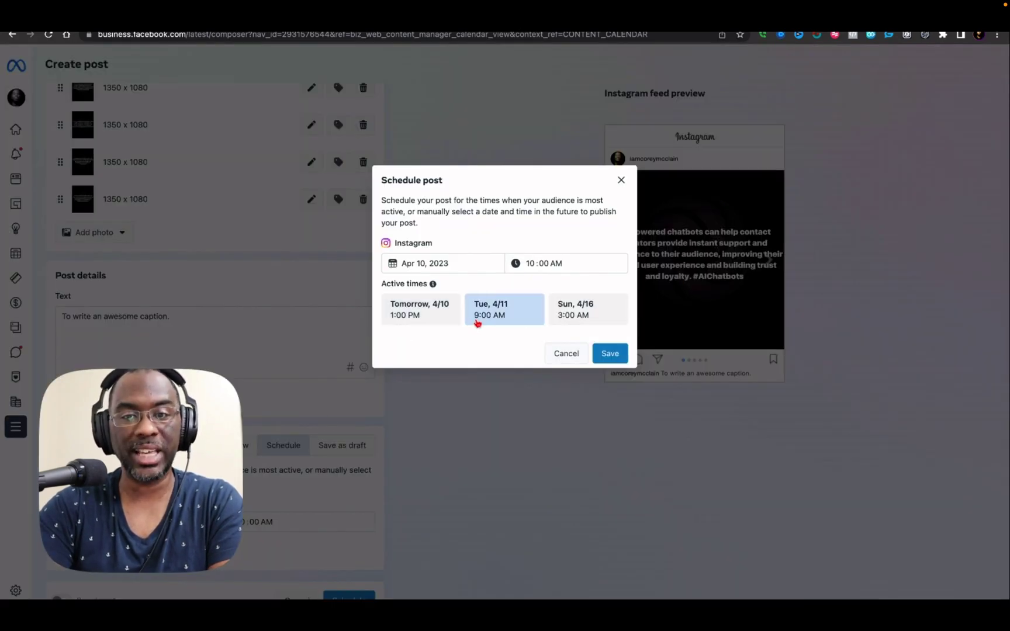
left_click(607, 309)
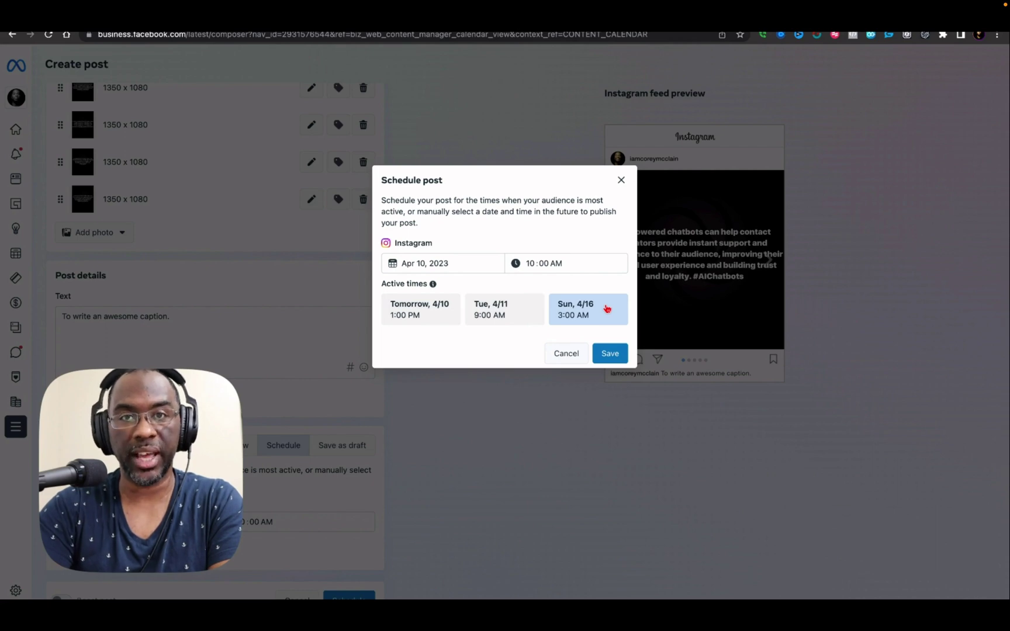
left_click(417, 308)
left_click(610, 353)
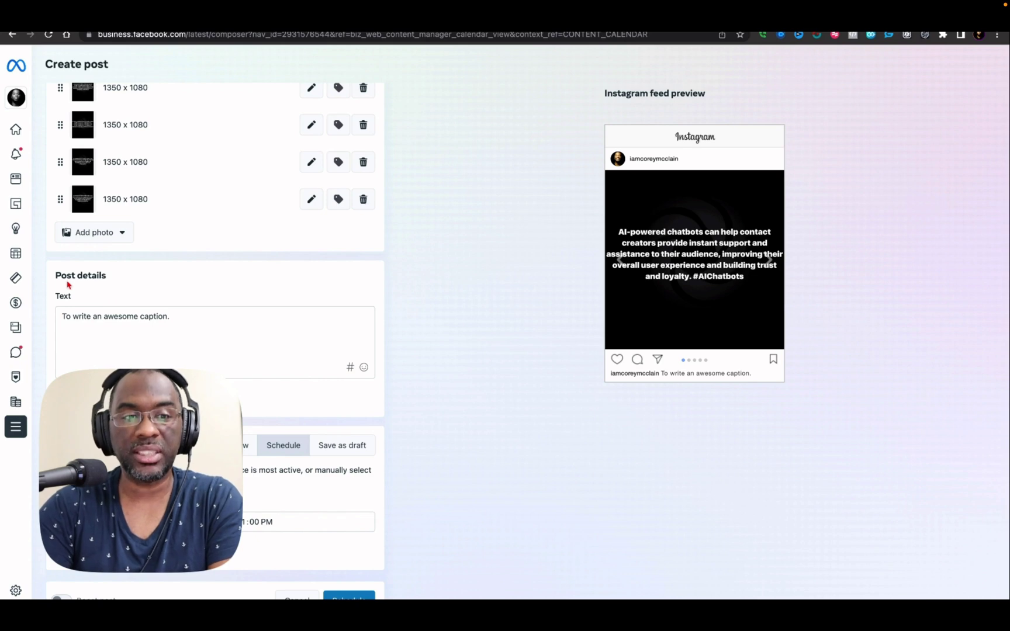
Create a new File Manager folder named 'Name'.
left_click(34, 427)
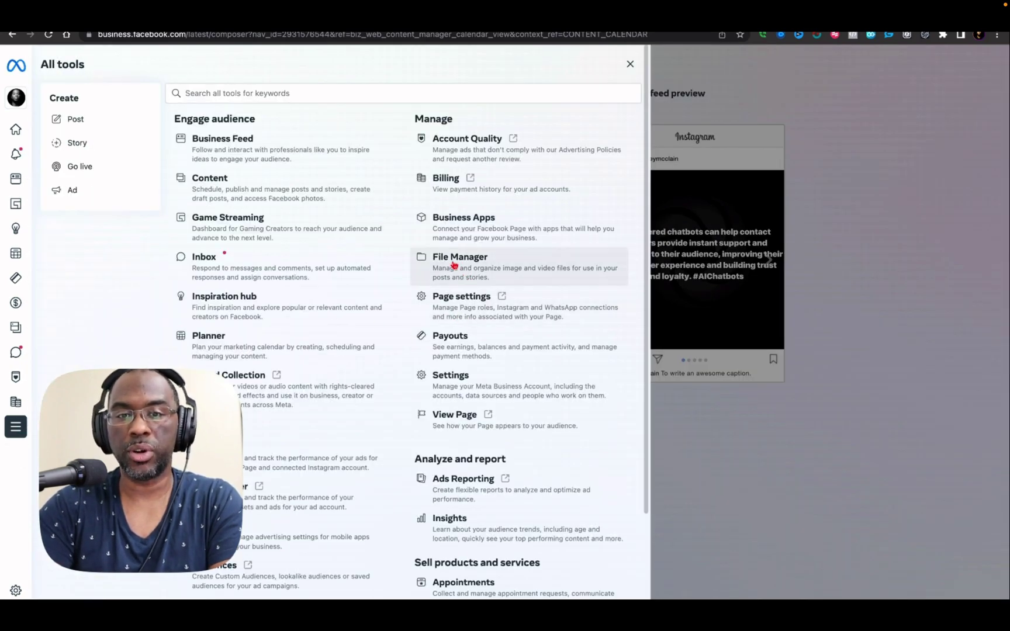
left_click(454, 263)
left_click(960, 69)
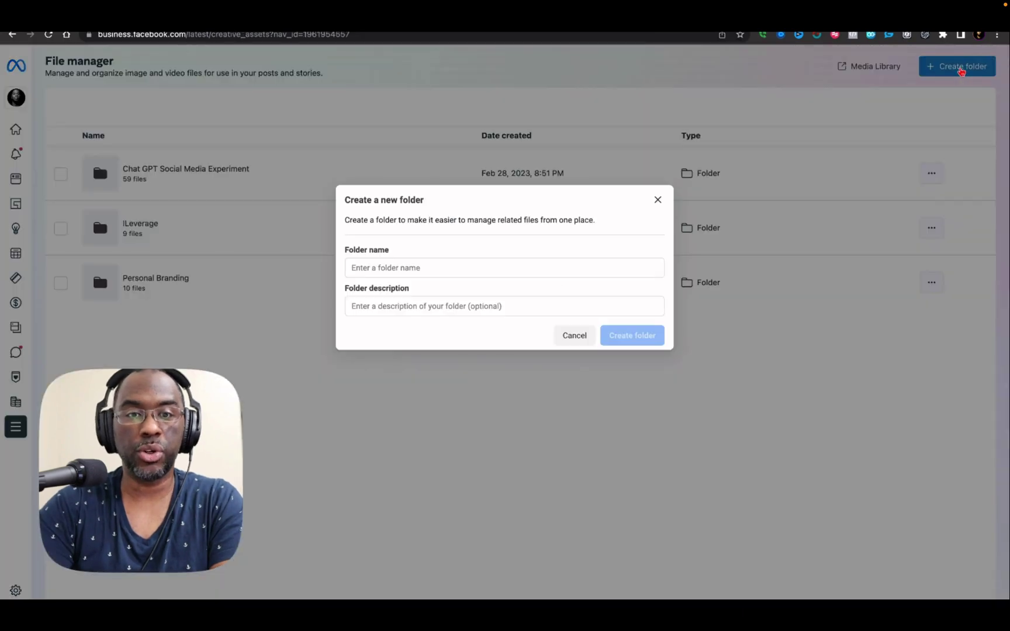
left_click(409, 270)
type("Name")
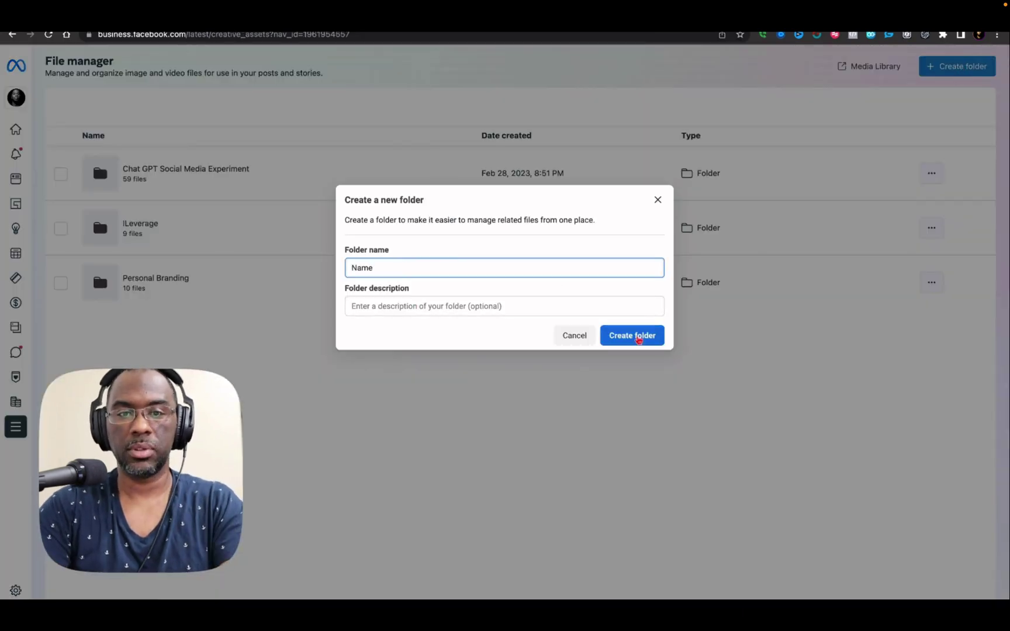
left_click(639, 338)
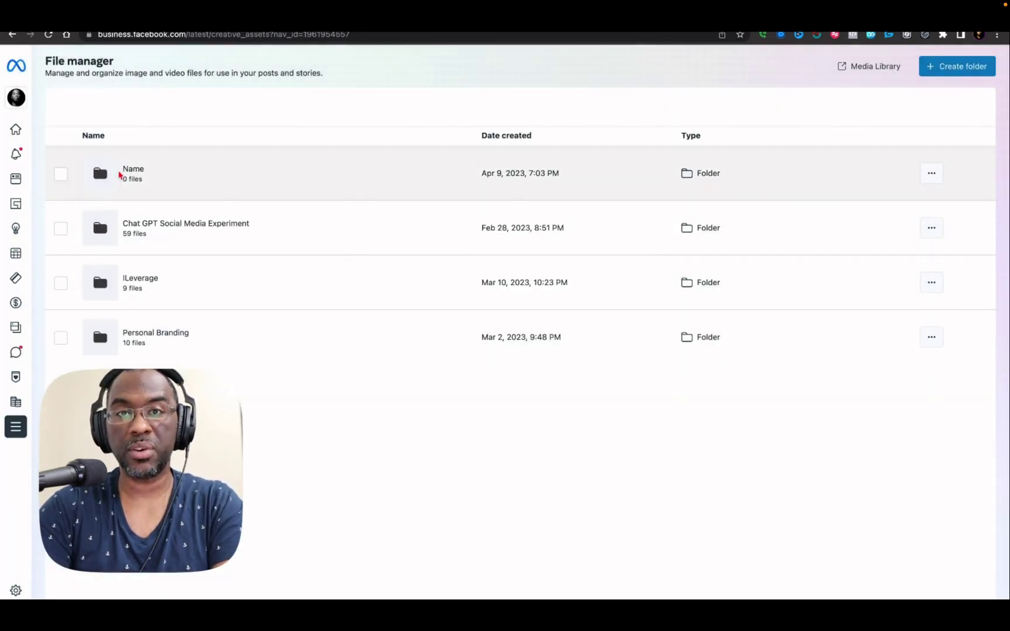
Open the empty 'Name' folder and look over its add-file options.
left_click(121, 170)
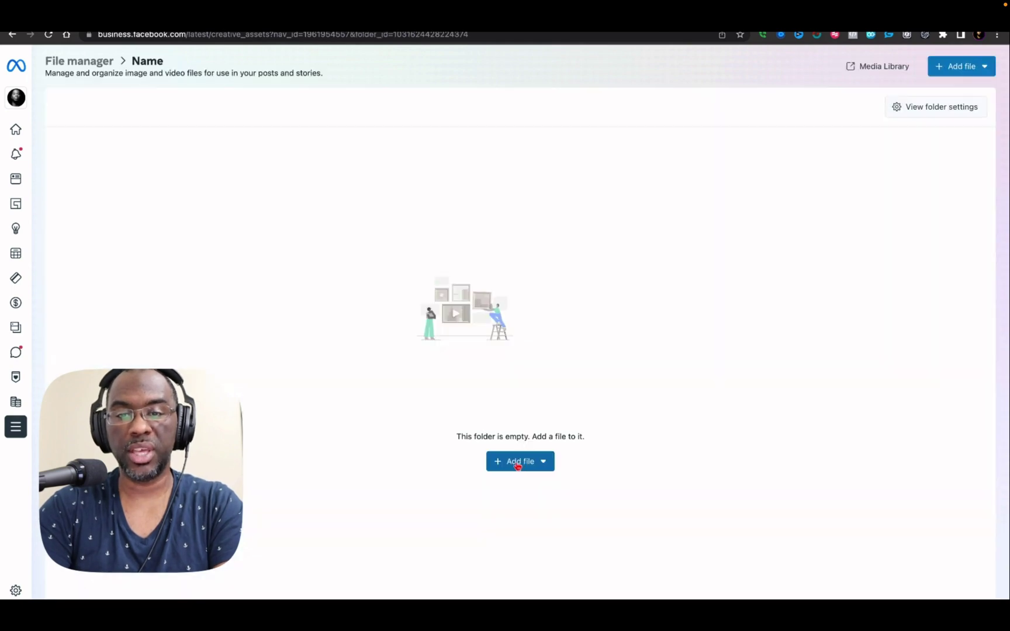
left_click(544, 462)
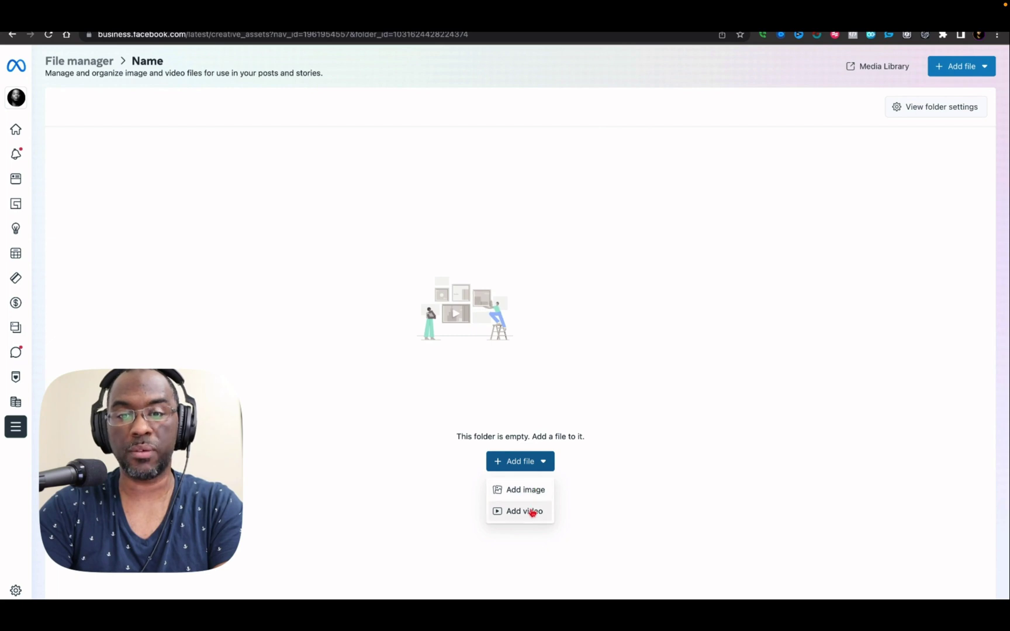
left_click(520, 462)
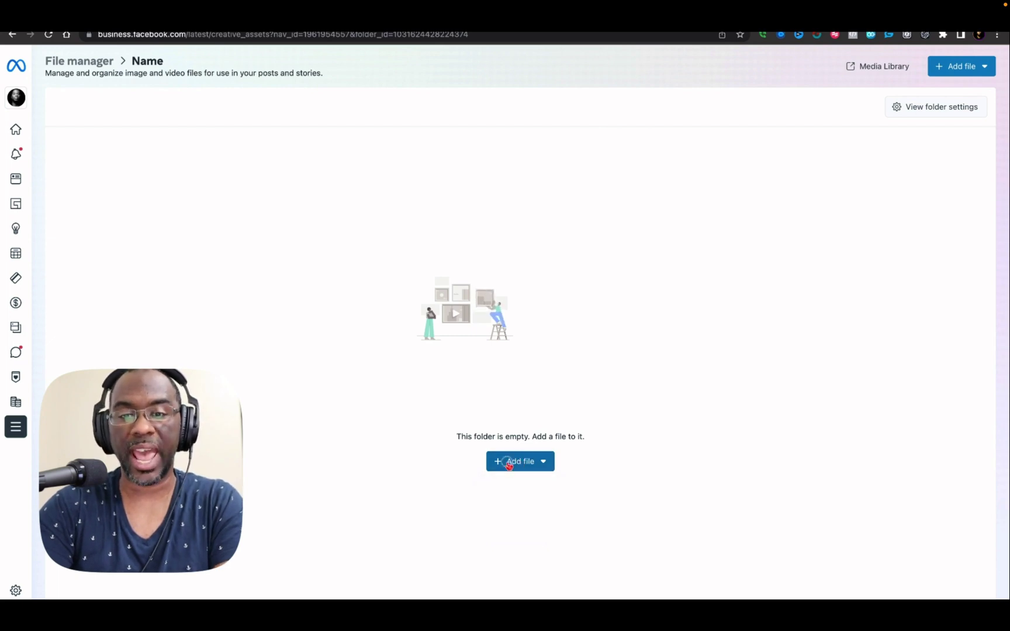
left_click(509, 465)
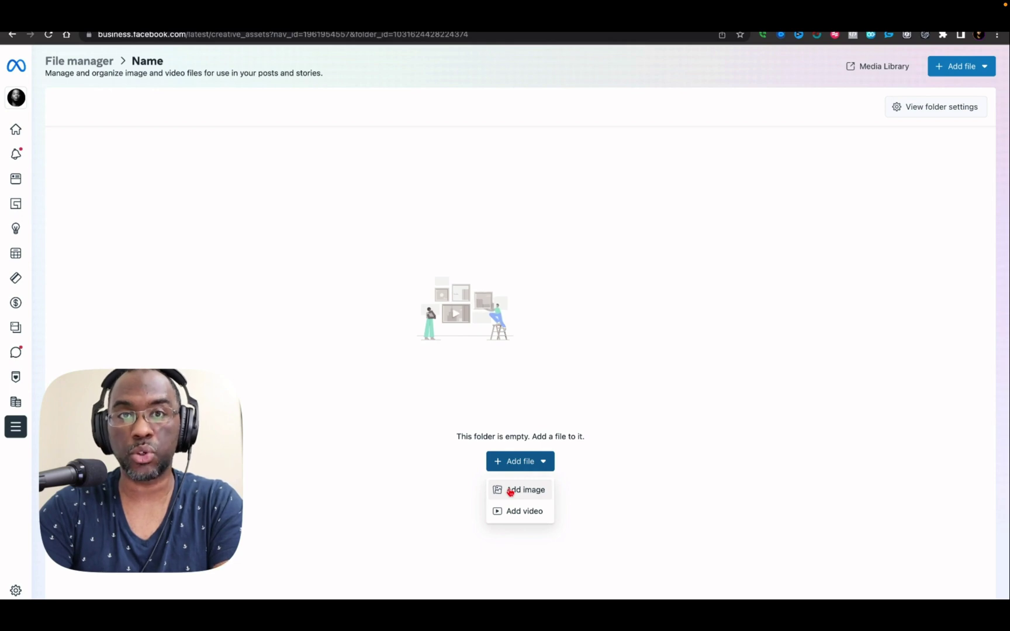
left_click(510, 492)
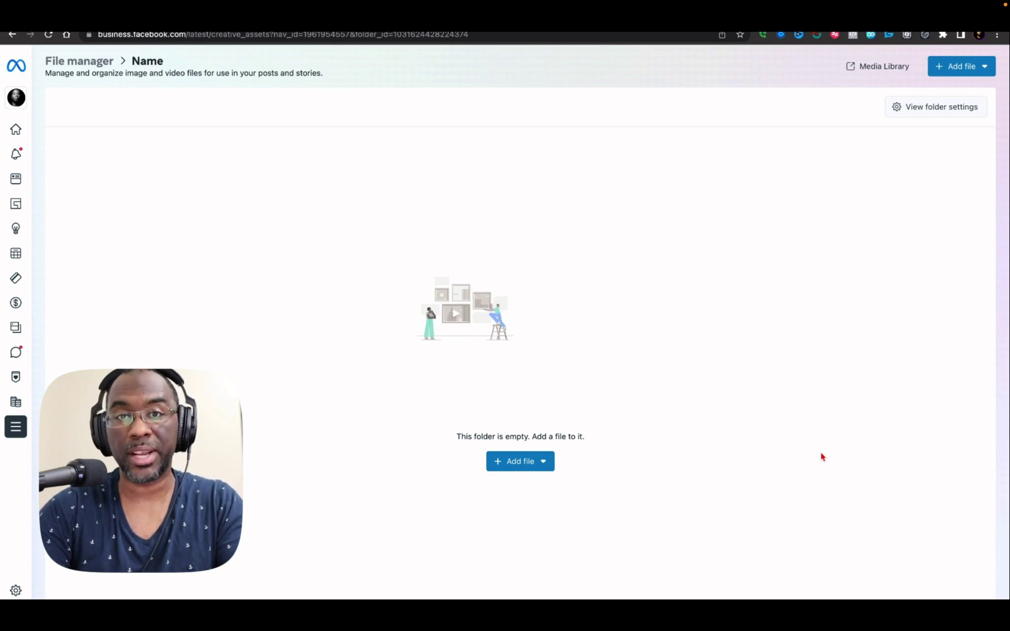
mouse_move(17, 140)
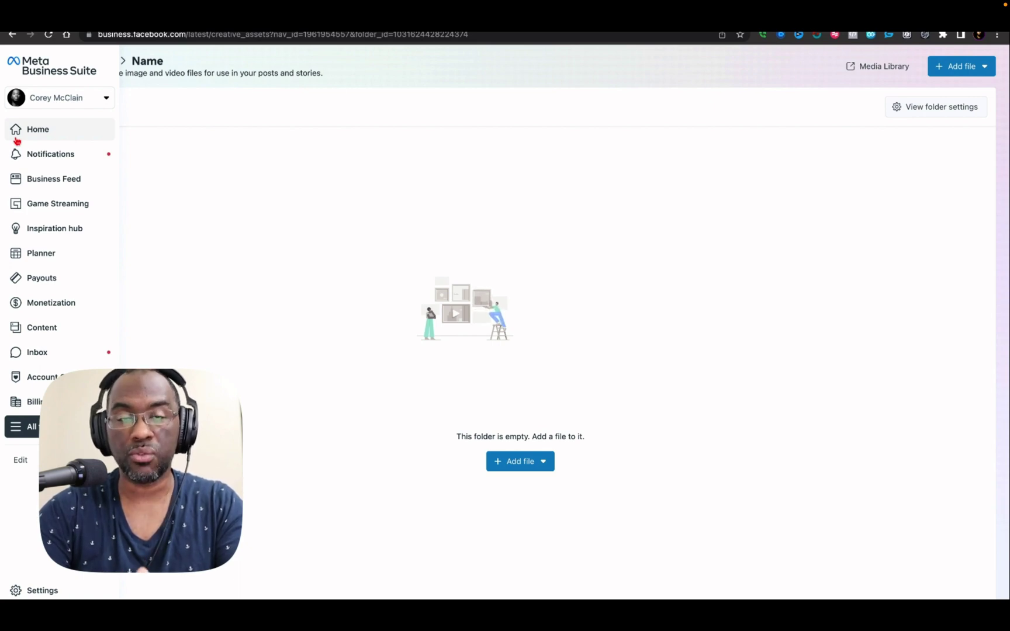
Scroll the Home page, then view Inbox Facebook comments on the 'Mindset, Matters' post.
left_click(16, 138)
scroll(360, 332, "down", 5)
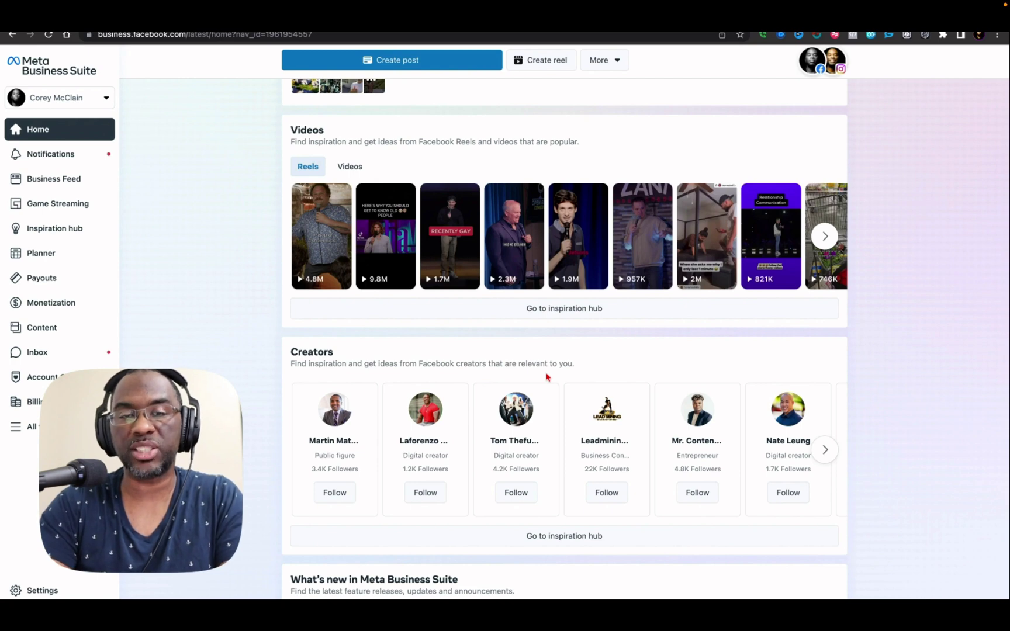
left_click(37, 352)
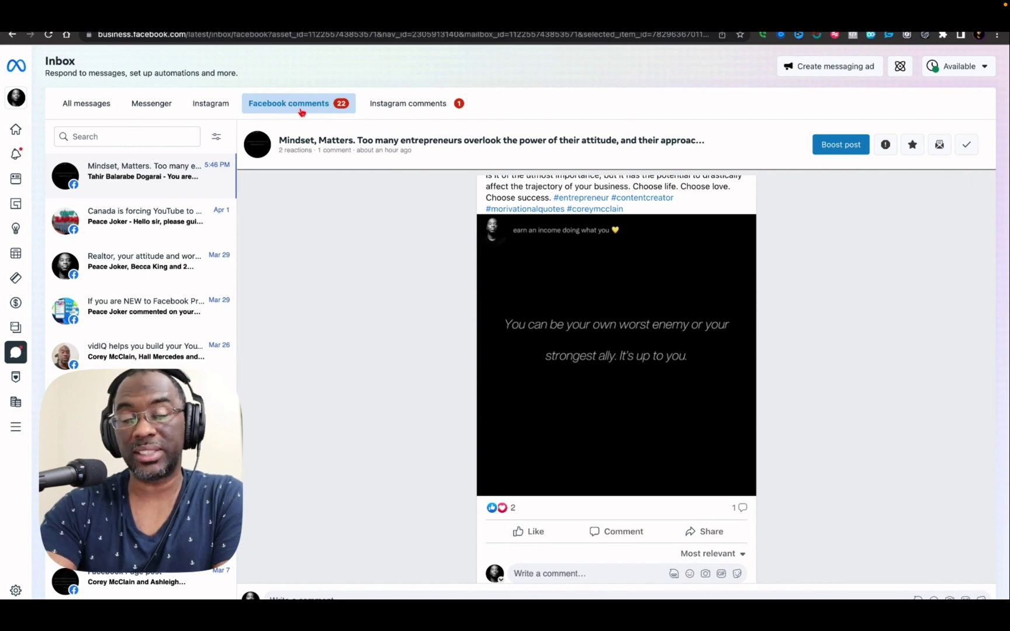
Go back to the Home dashboard with its draft-post to-dos and April planner.
left_click(17, 131)
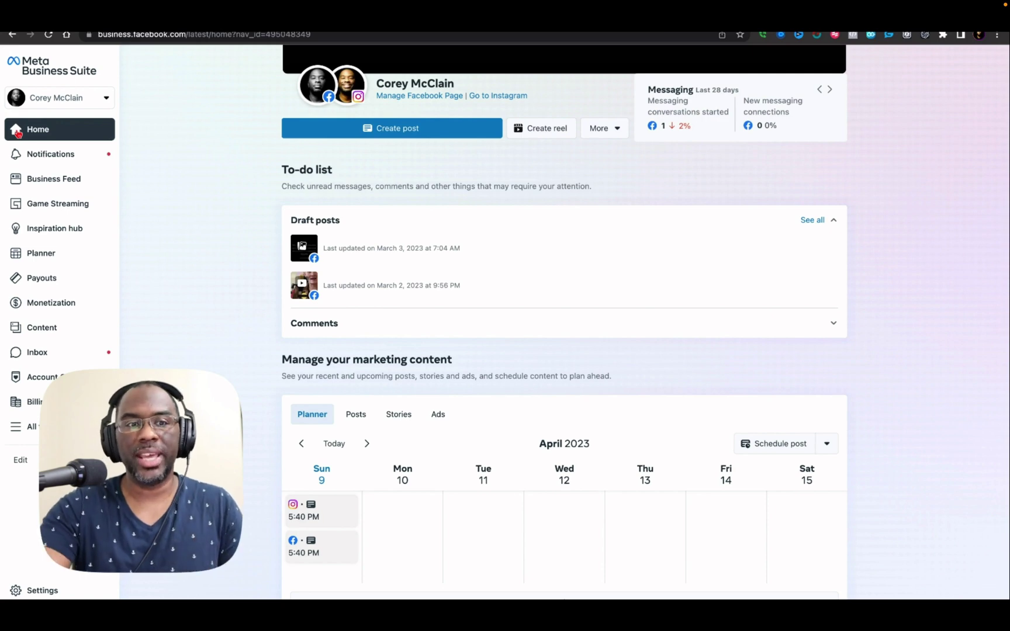
Open Insights on the Facebook and Instagram asset and review 28-day reach (3,636 and 68).
left_click(35, 433)
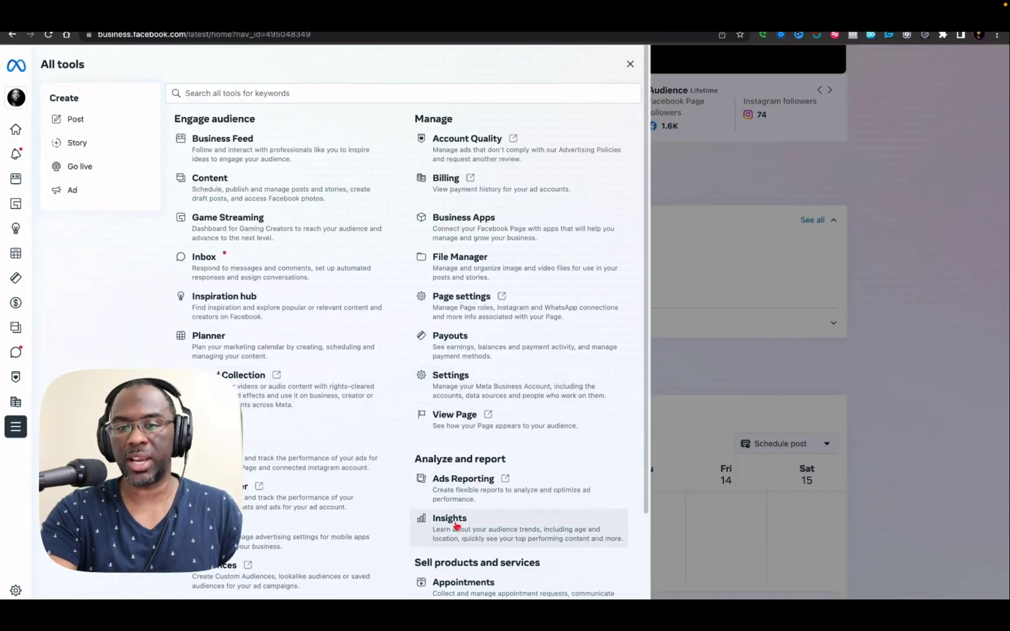
left_click(456, 525)
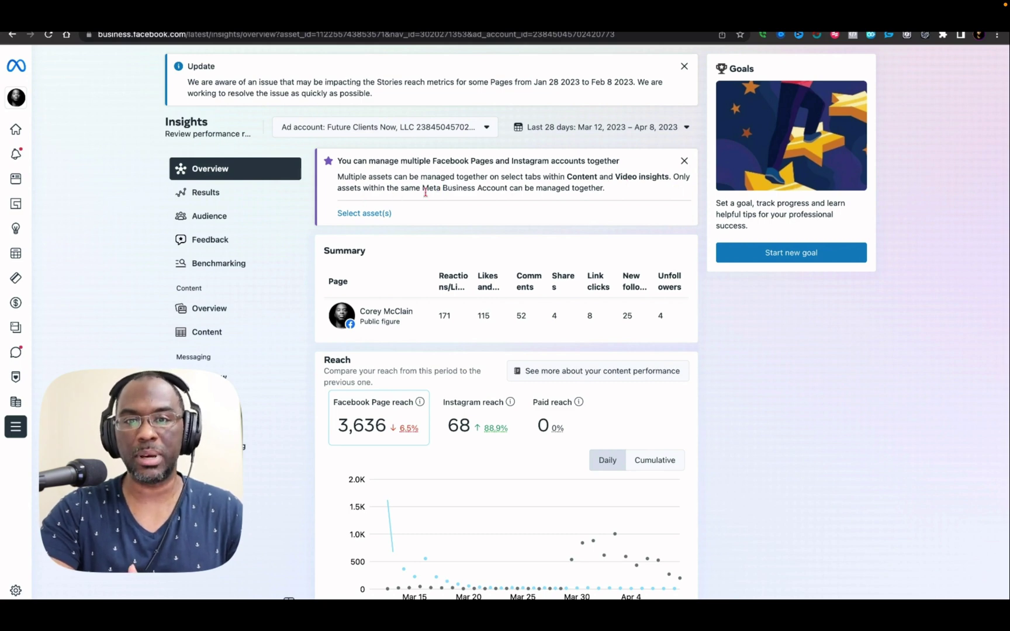
left_click(364, 213)
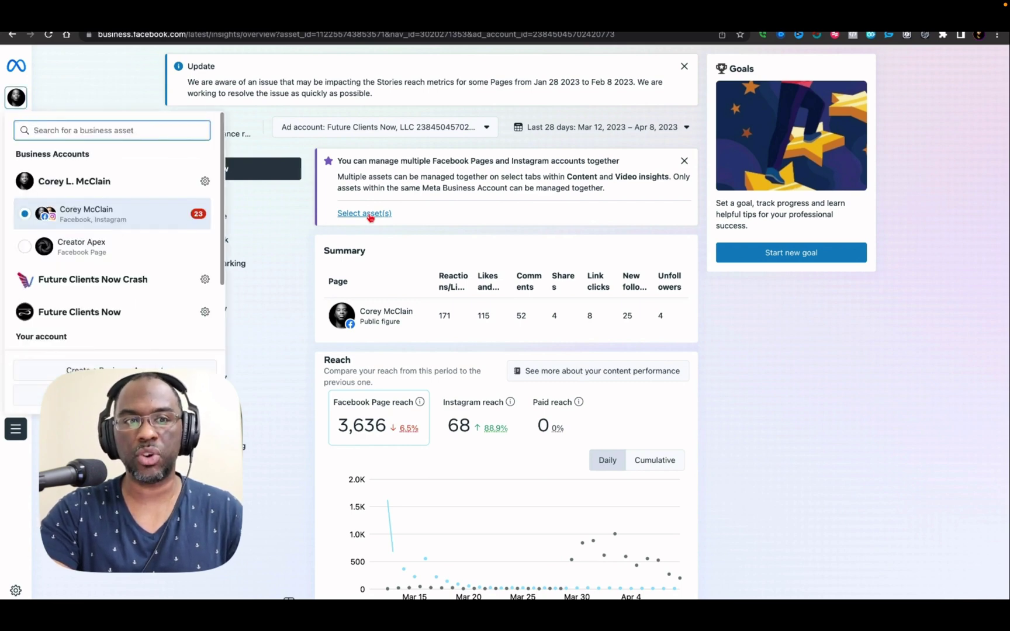
left_click(69, 227)
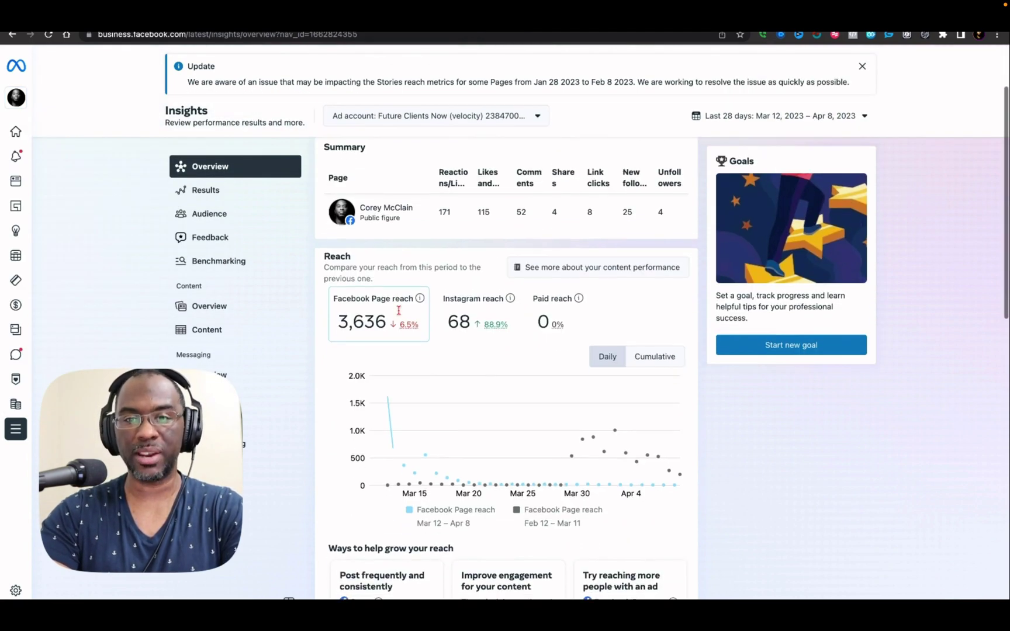
scroll(398, 310, "down", 5)
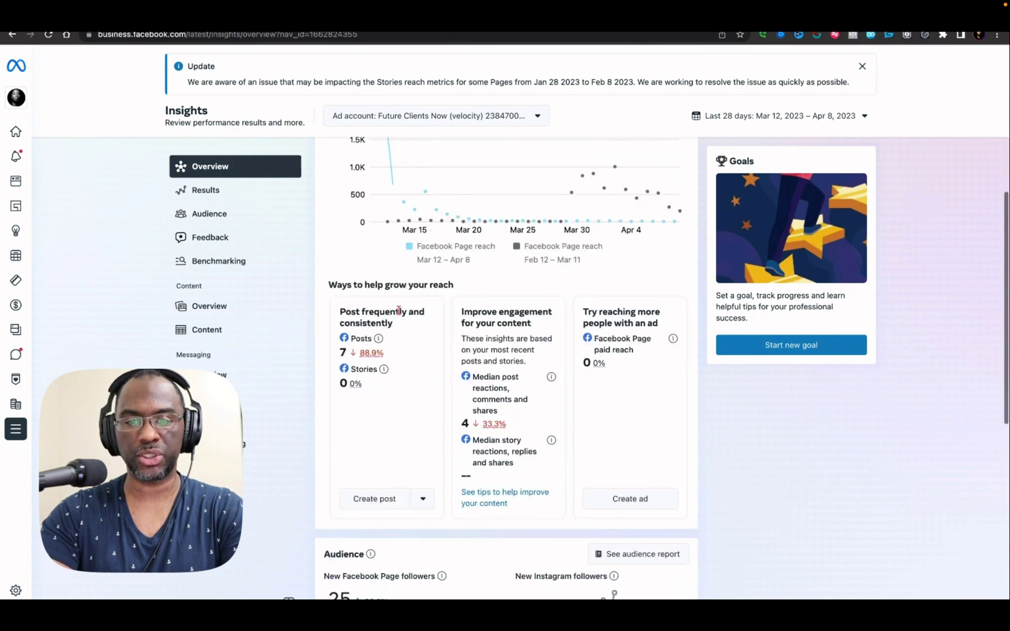
scroll(399, 310, "down", 9)
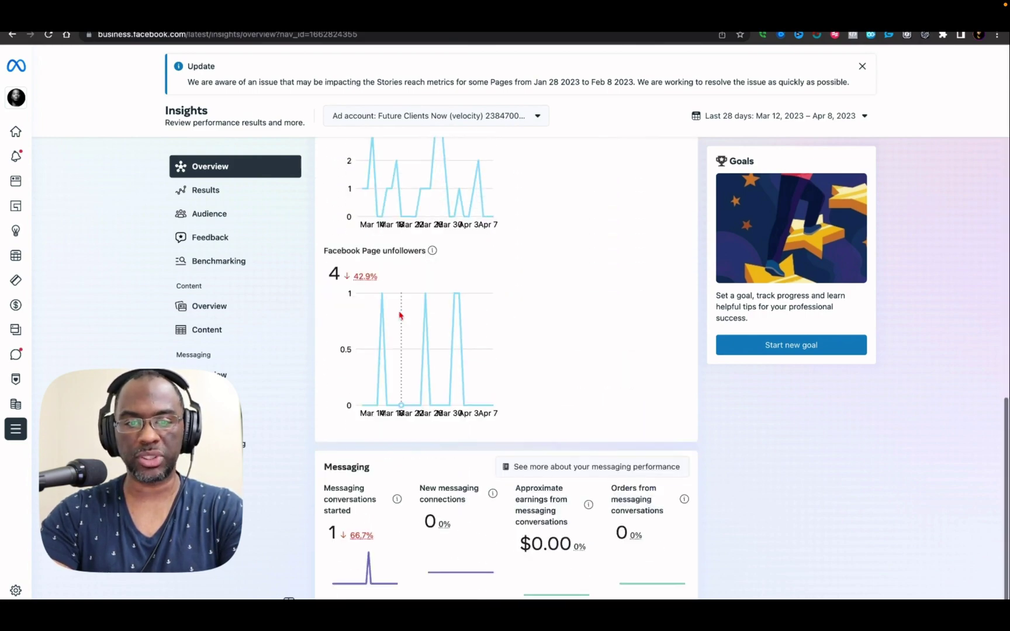
Scroll through Insights Results, then view Audience: 1,642 Facebook and 74 Instagram followers.
left_click(212, 199)
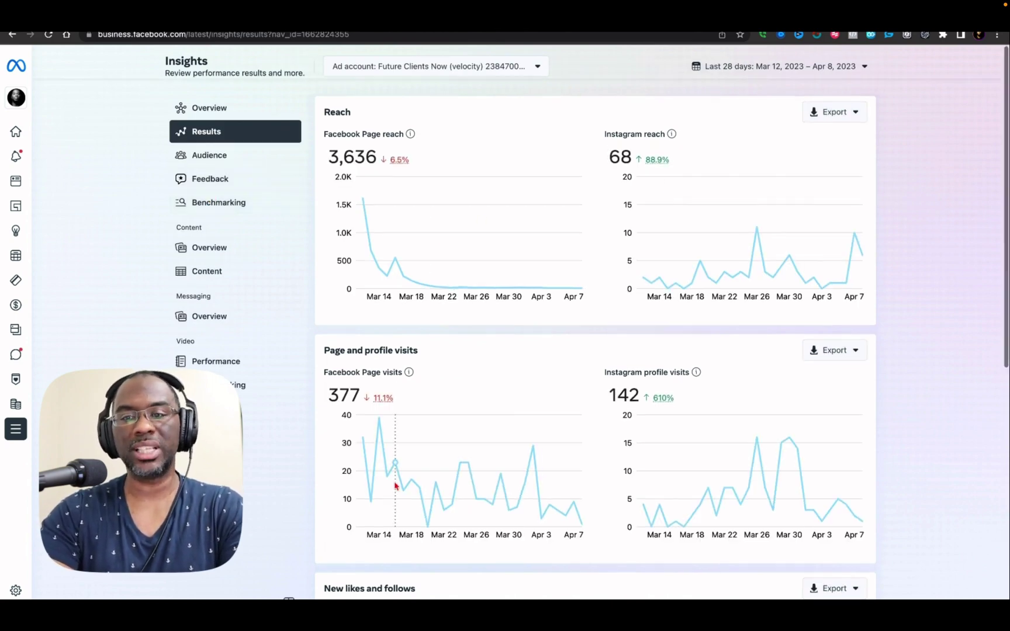
scroll(395, 485, "down", 3)
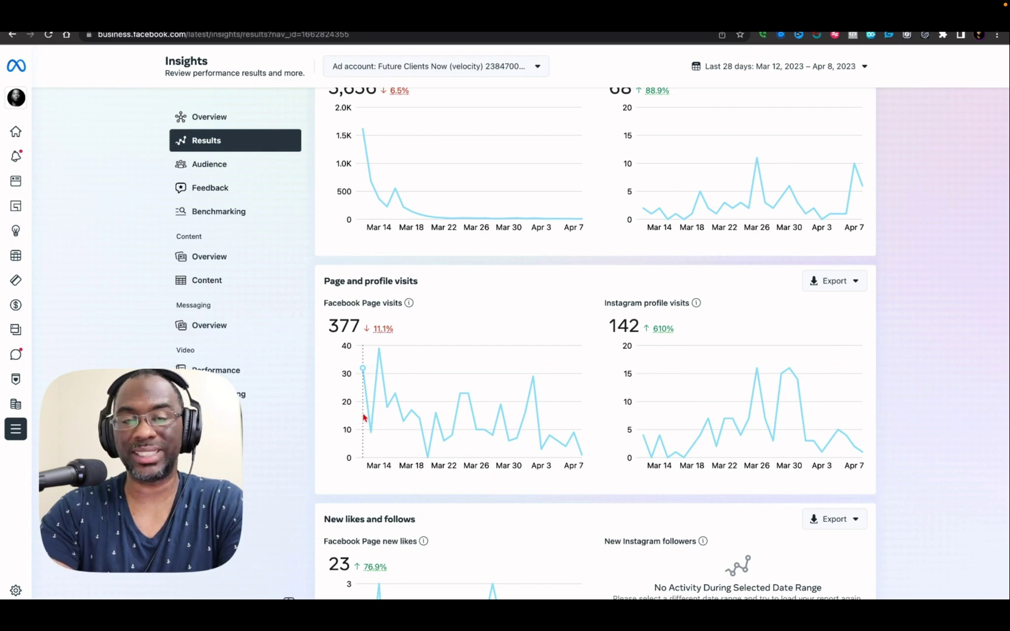
scroll(362, 418, "down", 3)
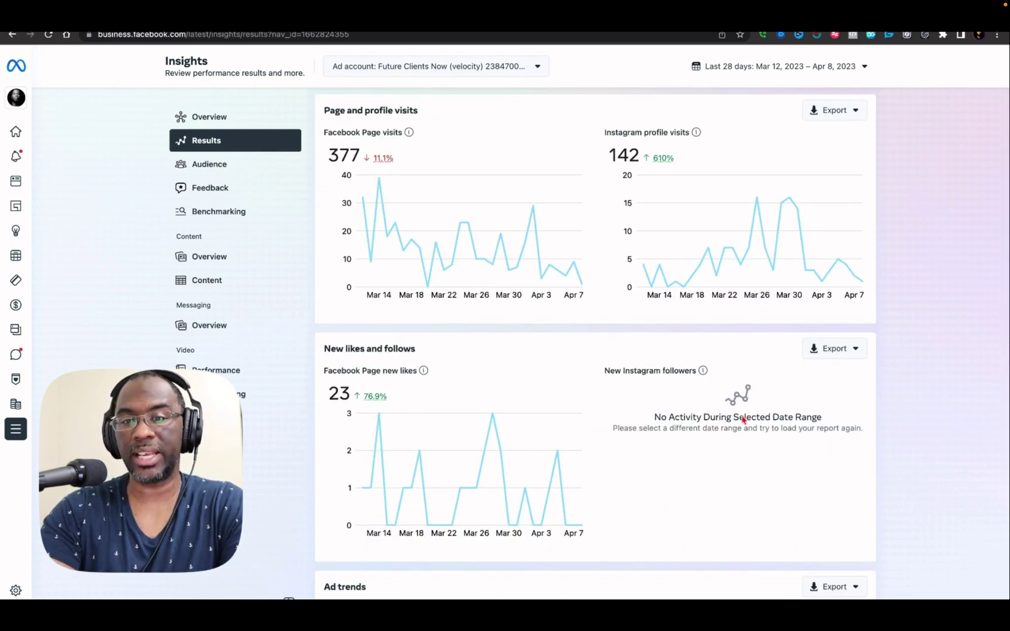
scroll(542, 445, "down", 4)
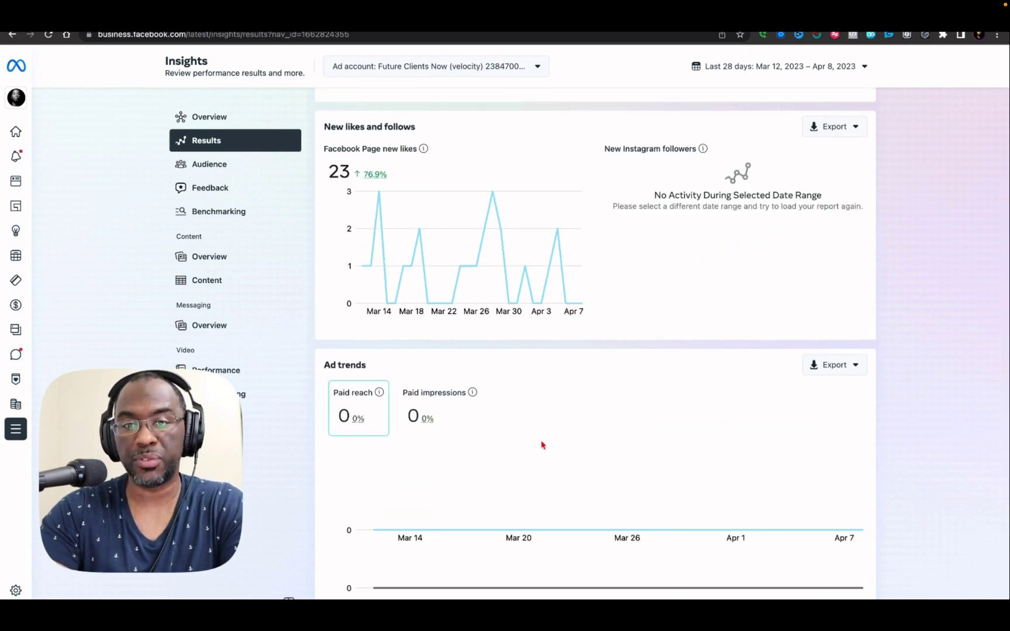
scroll(543, 445, "down", 1)
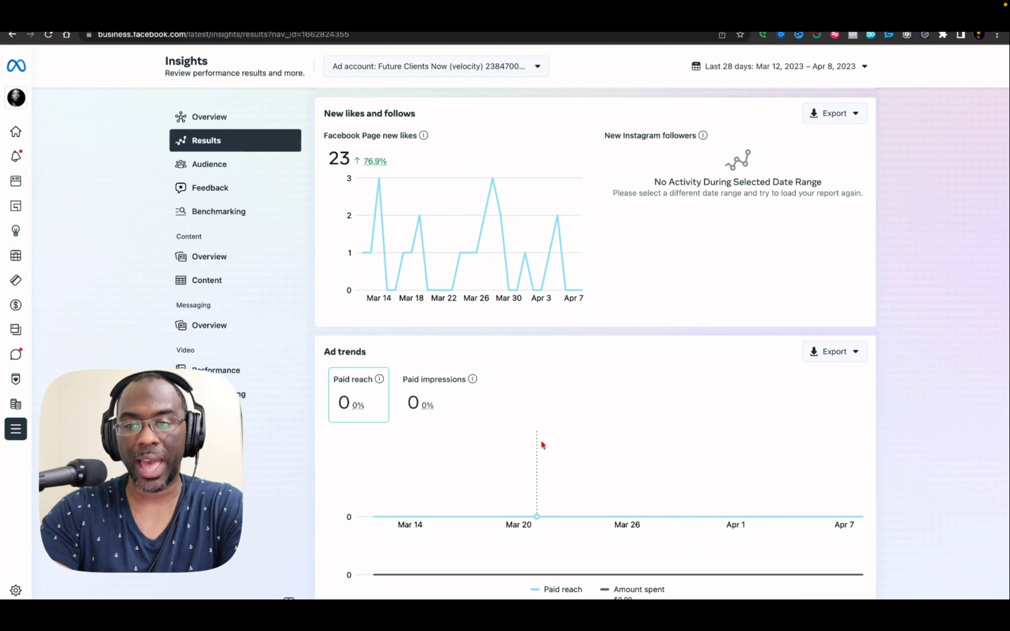
left_click(227, 166)
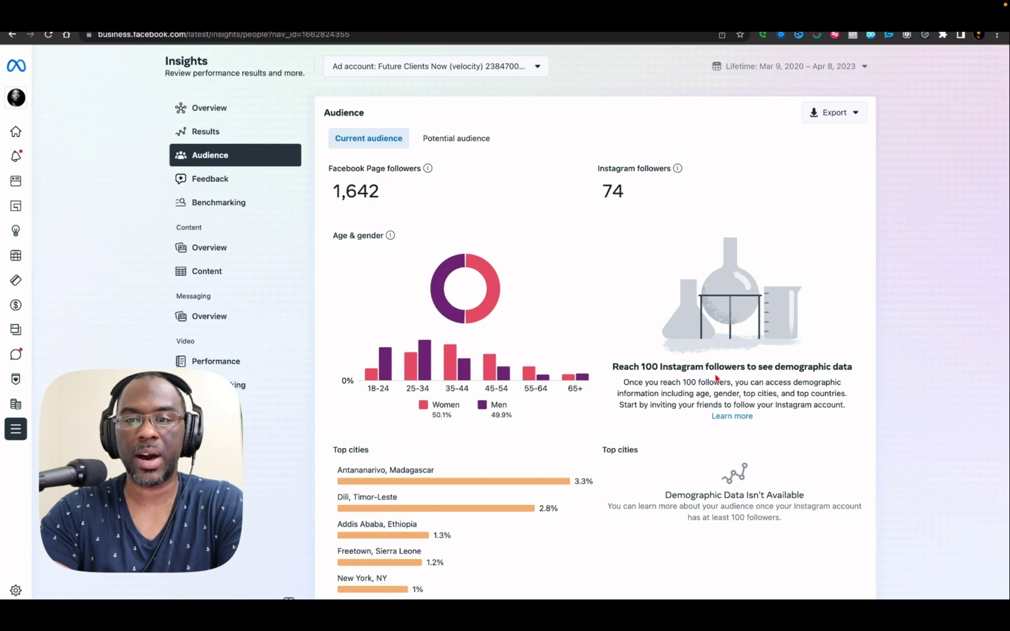
Open Benchmarking, inspect the percentile bars, and switch the compared platform to Instagram.
left_click(217, 203)
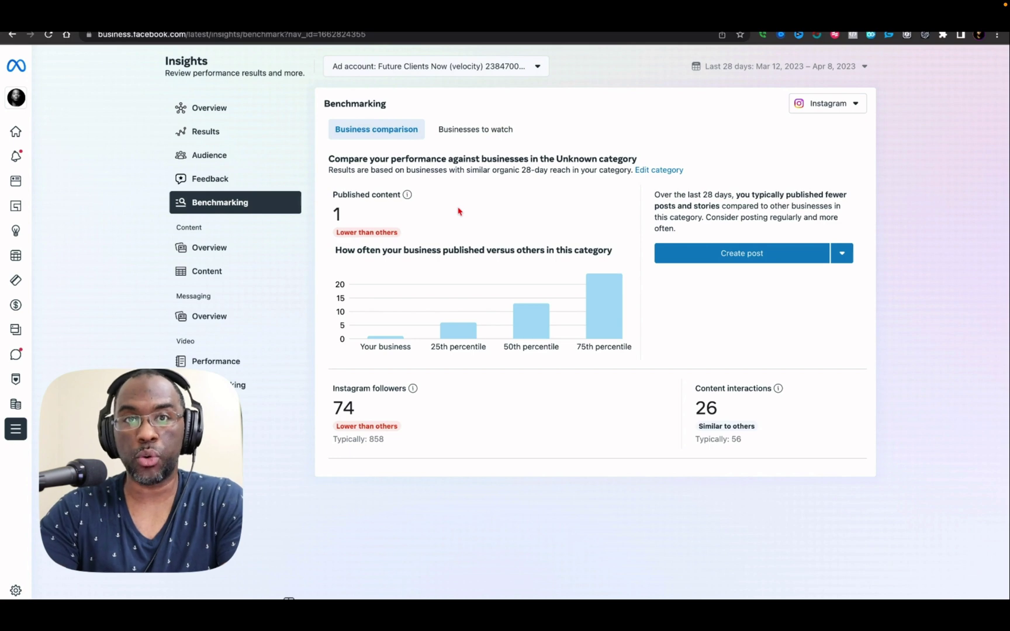
mouse_move(386, 339)
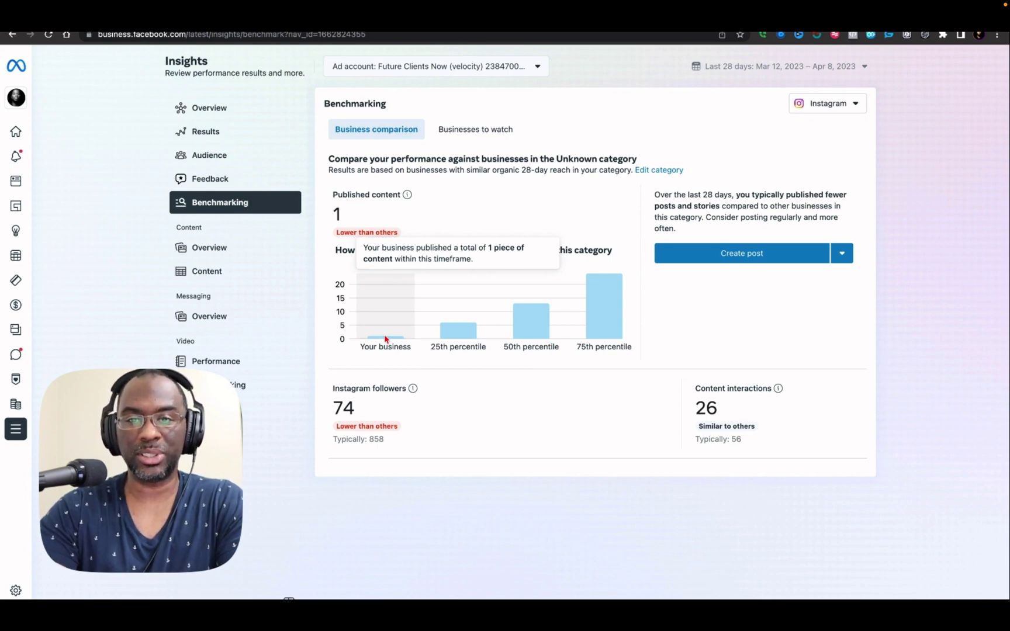
mouse_move(600, 321)
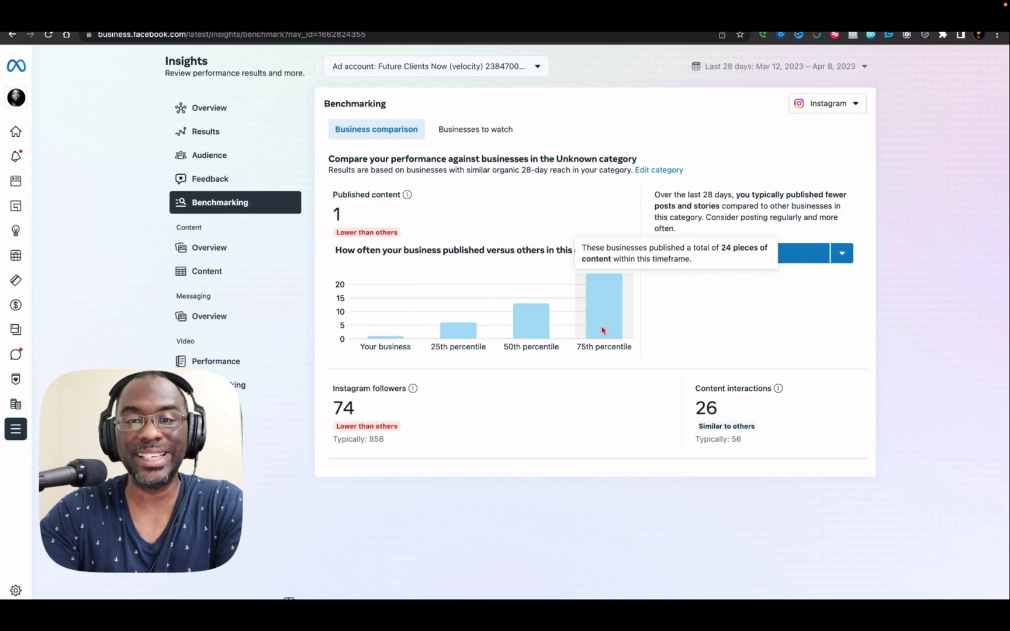
mouse_move(779, 391)
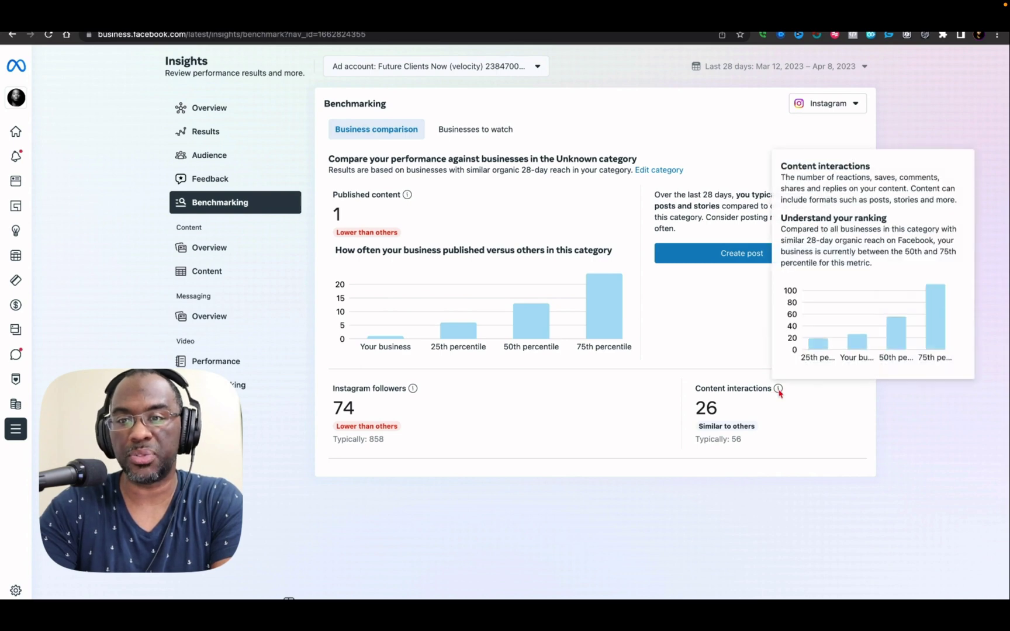
left_click(855, 103)
left_click(802, 130)
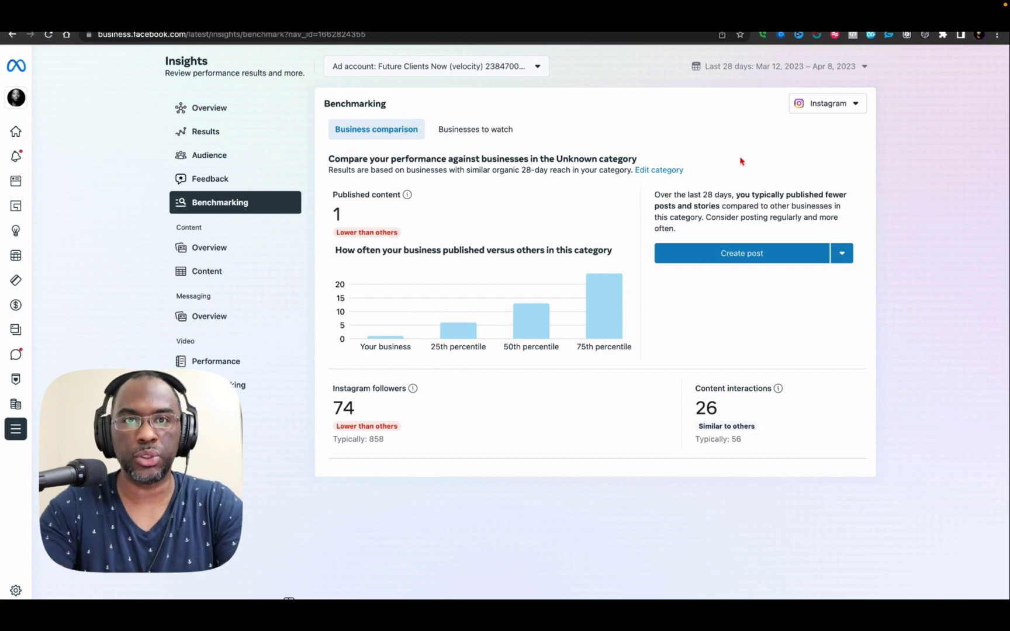
Search for two large Instagram accounts by name and add both to Businesses to watch.
left_click(475, 131)
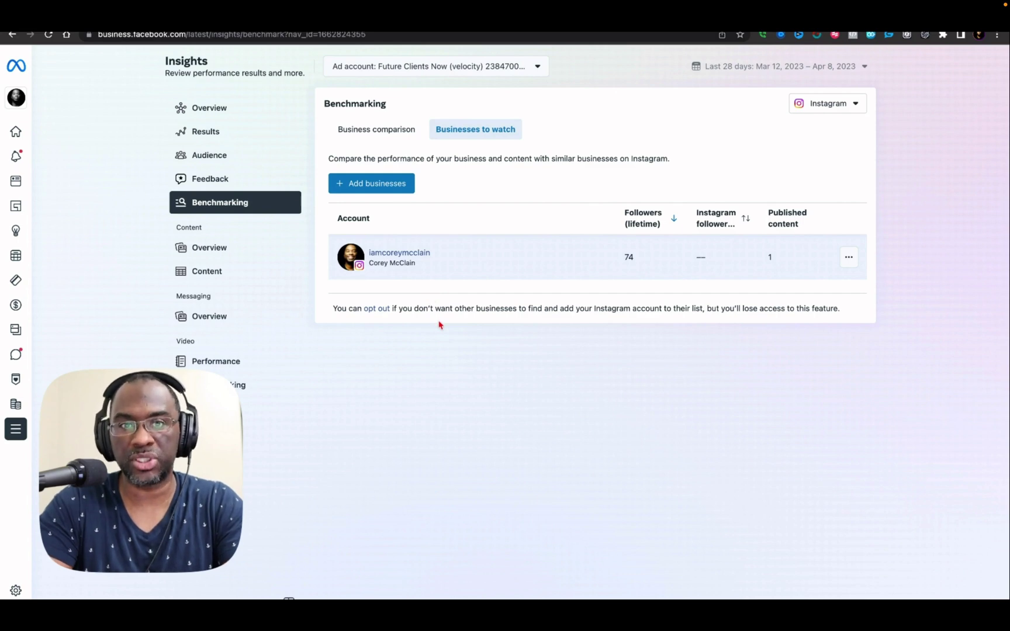
left_click(383, 184)
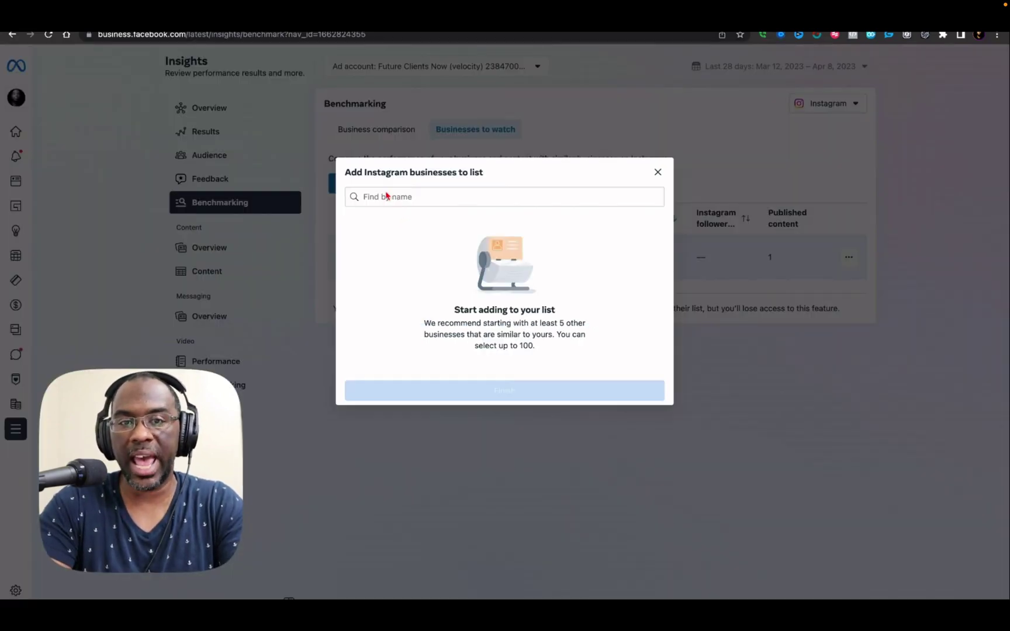
left_click(425, 198)
type("alex hormo")
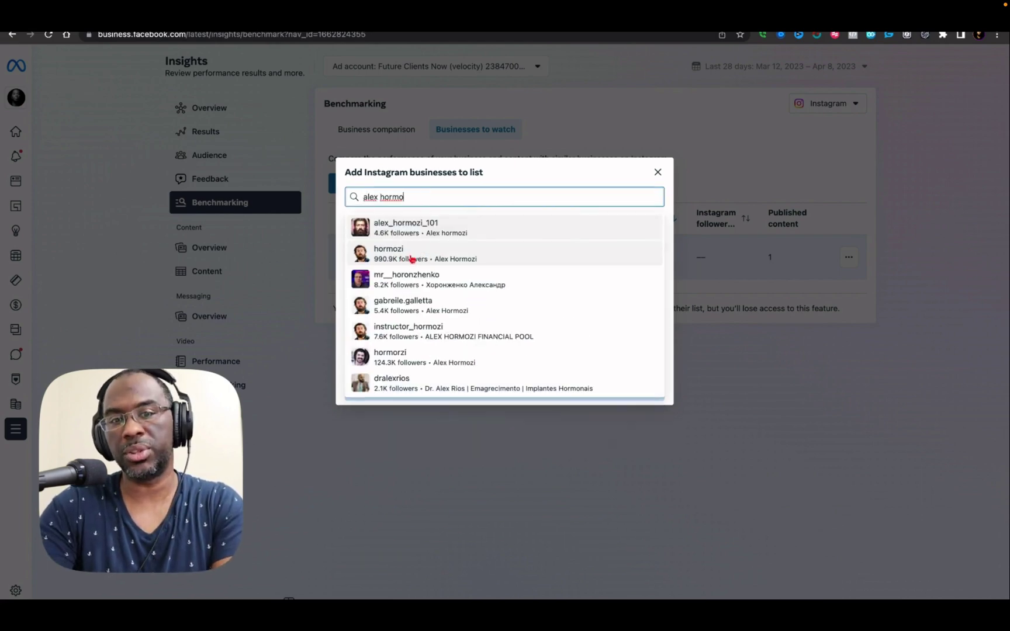
left_click(382, 254)
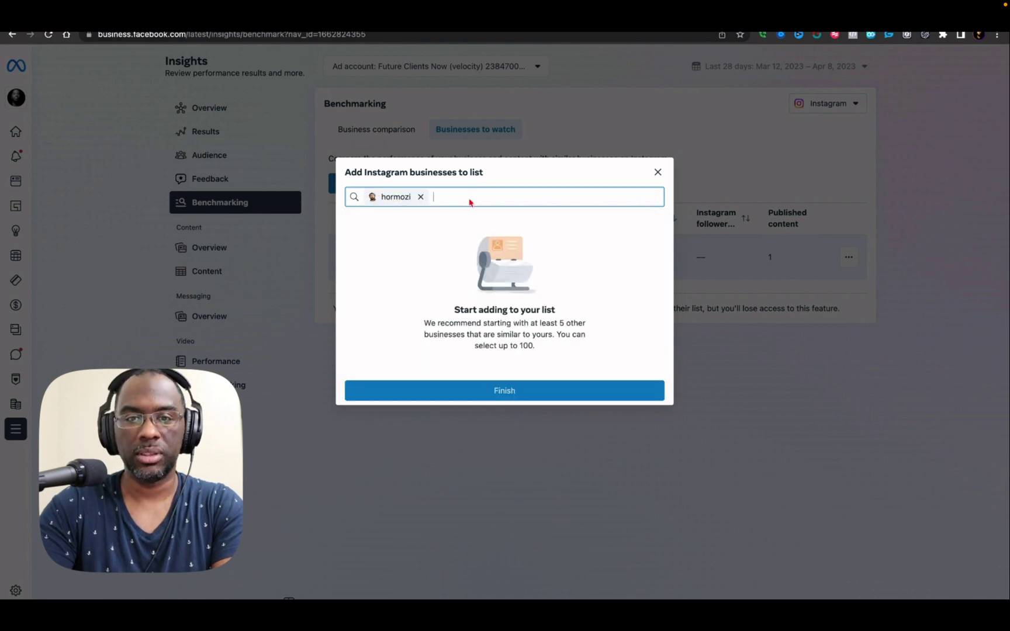
type("seth godin")
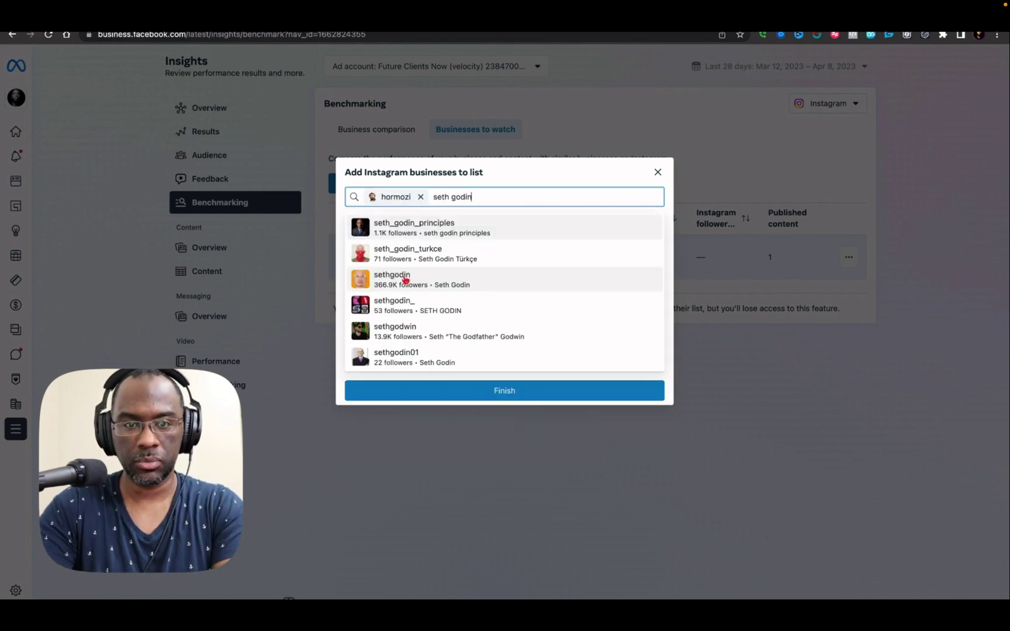
left_click(390, 280)
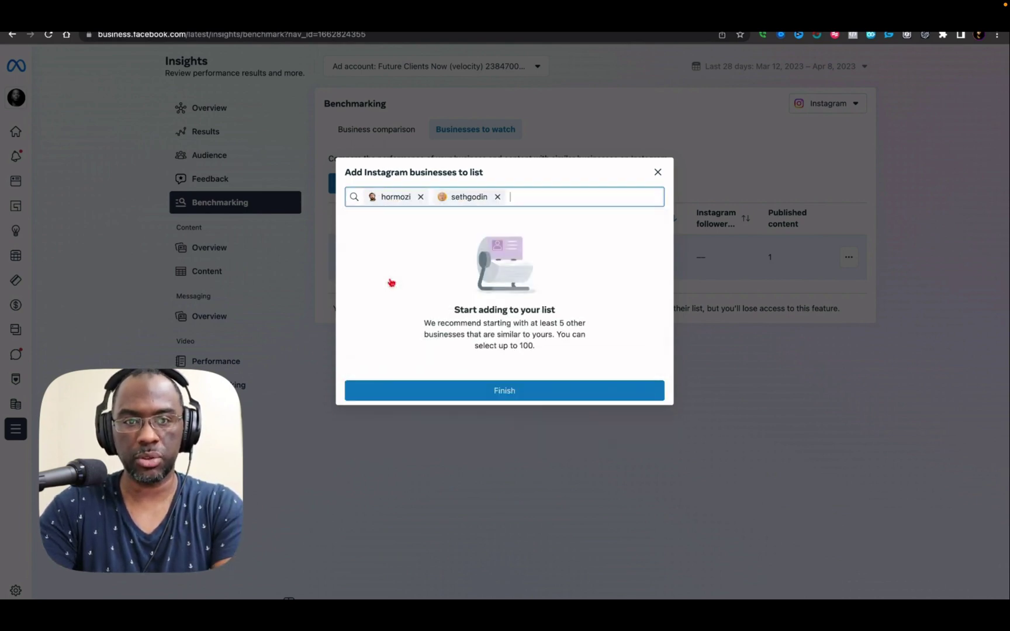
left_click(478, 390)
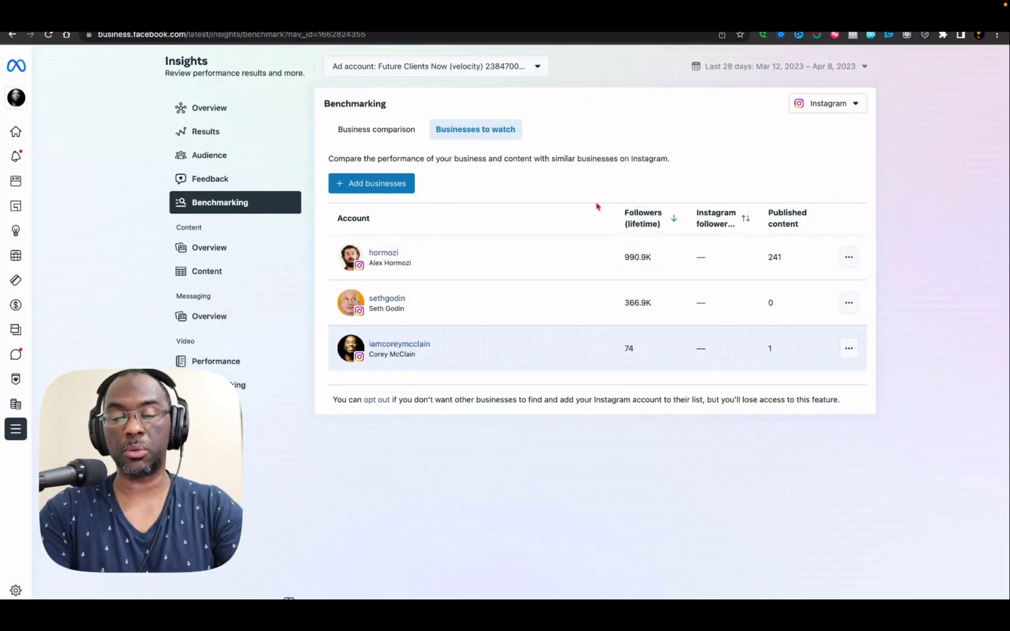
Open Content Overview showing 90-day Facebook post reach of 4.7K and 833 reactions.
mouse_move(717, 221)
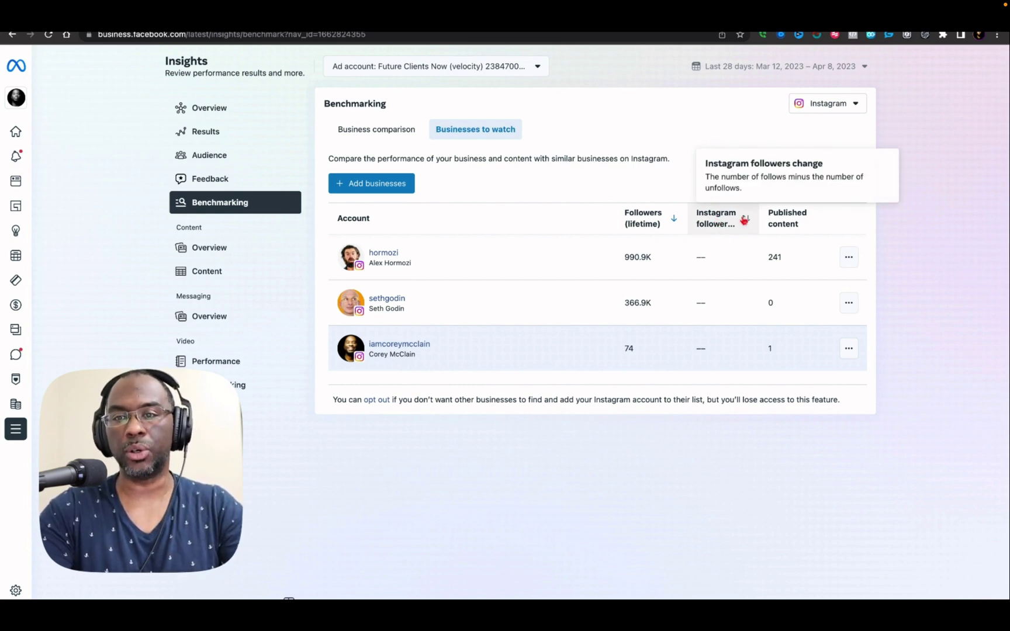
mouse_move(787, 215)
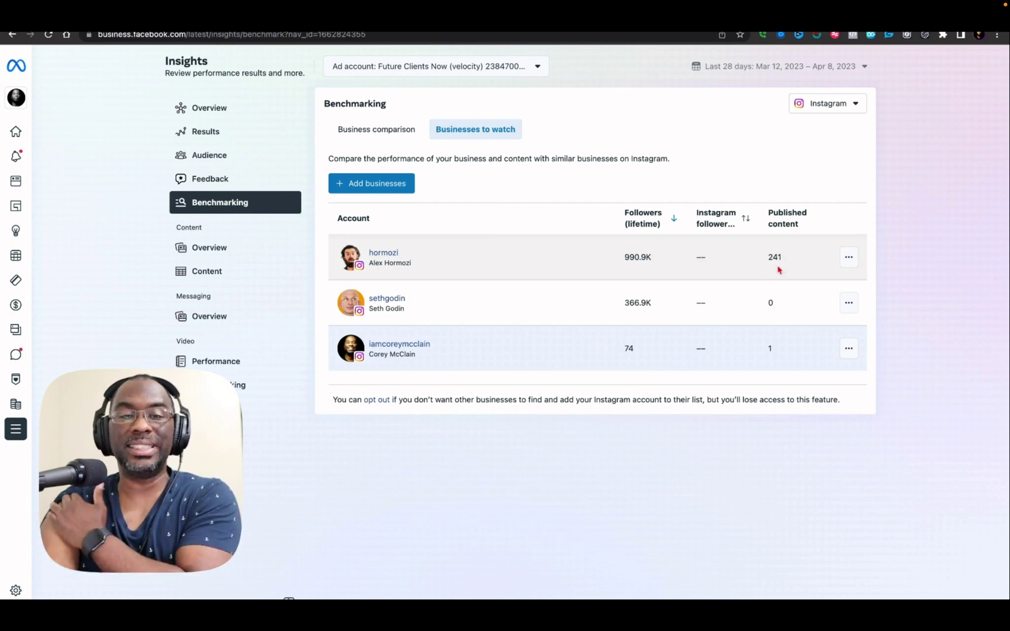
left_click(210, 248)
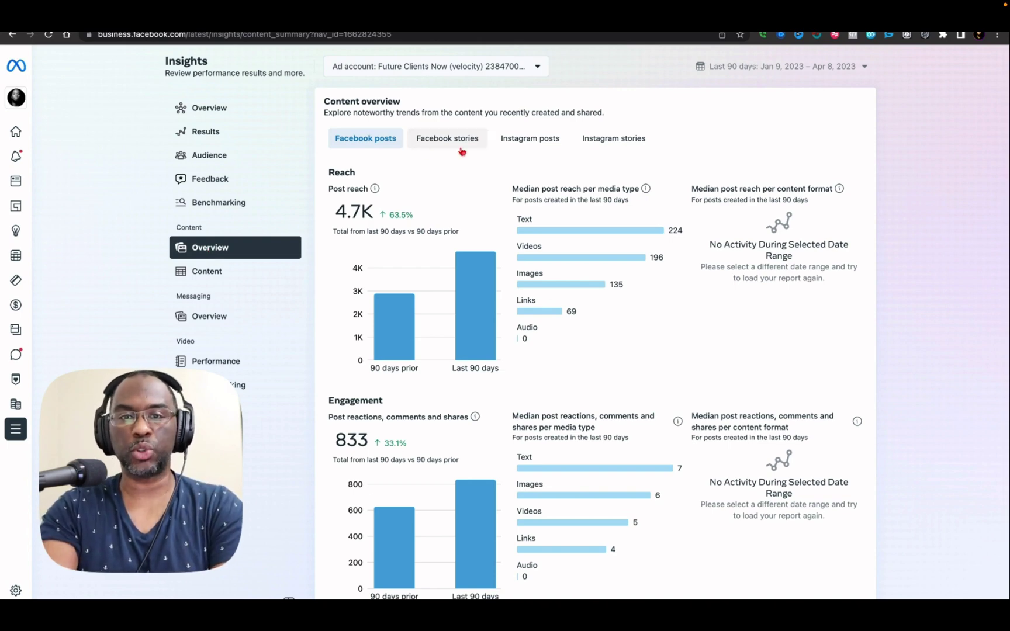
left_click(541, 140)
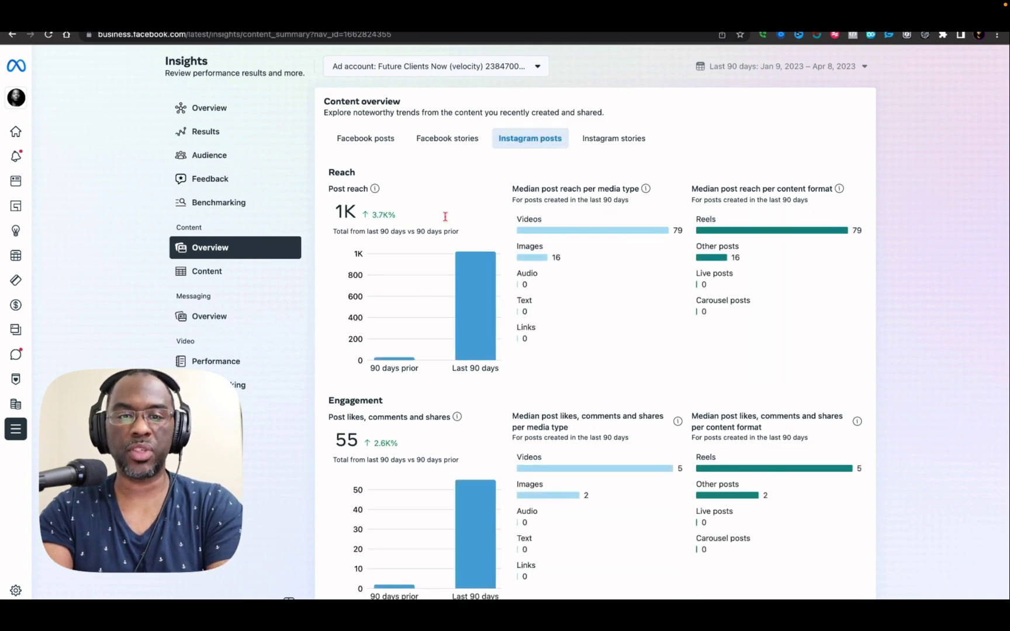
scroll(445, 217, "down", 2)
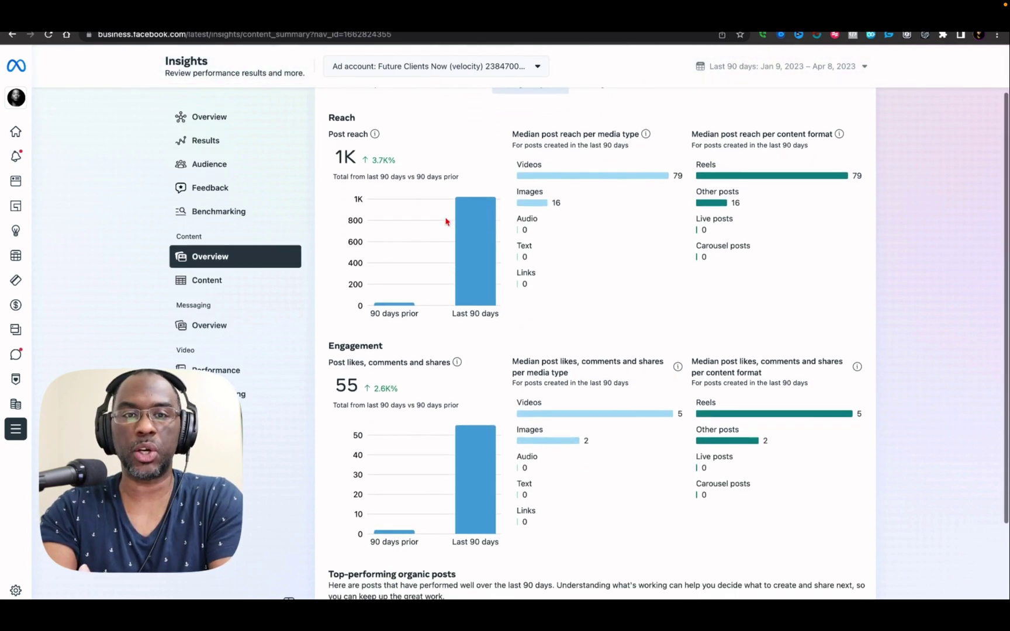
scroll(445, 221, "up", 2)
scroll(446, 218, "down", 2)
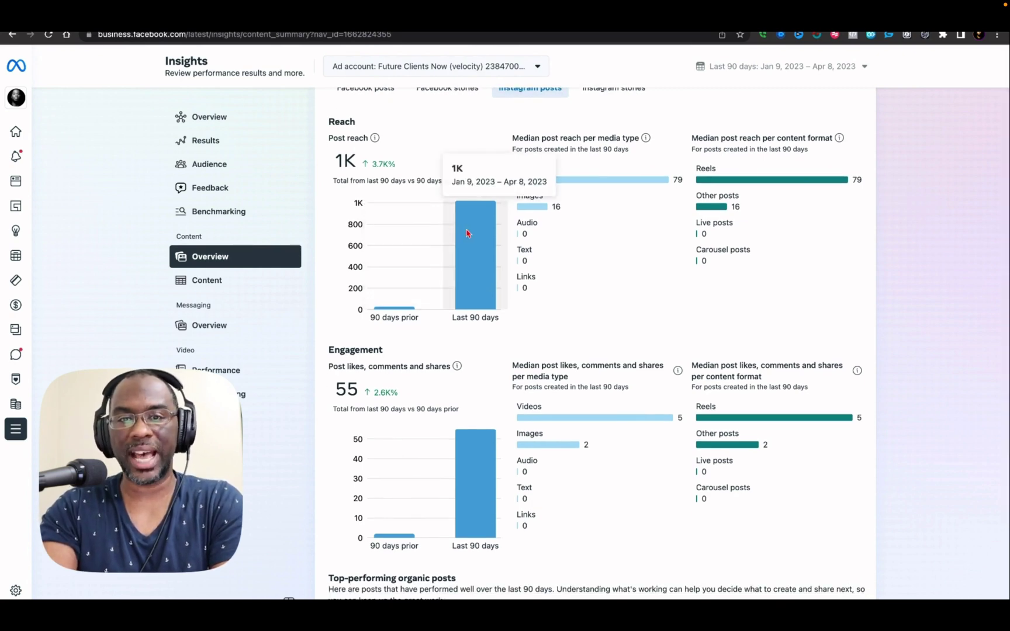
mouse_move(384, 242)
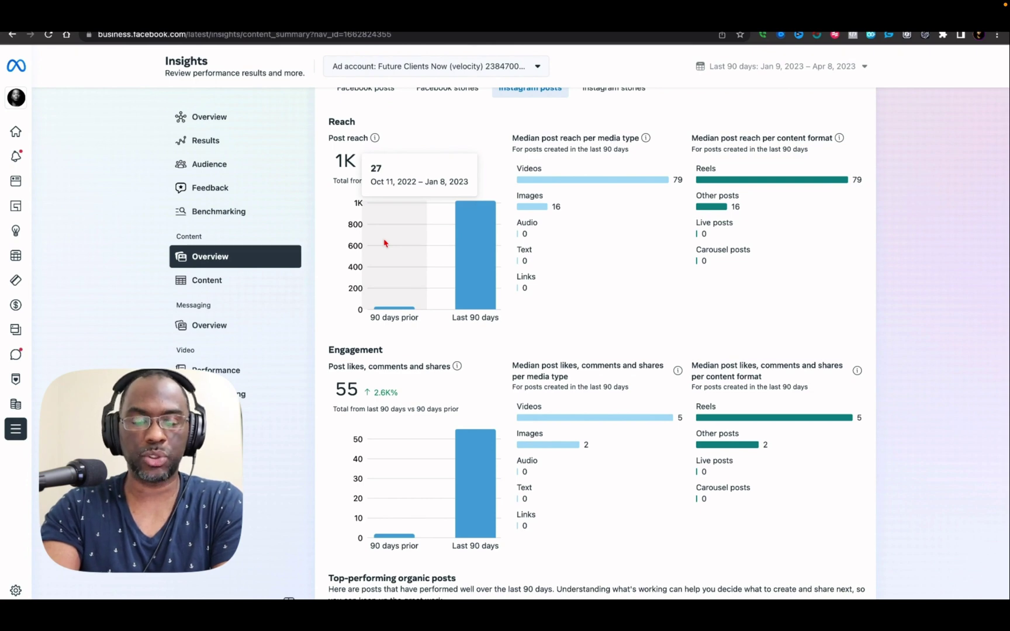
mouse_move(640, 170)
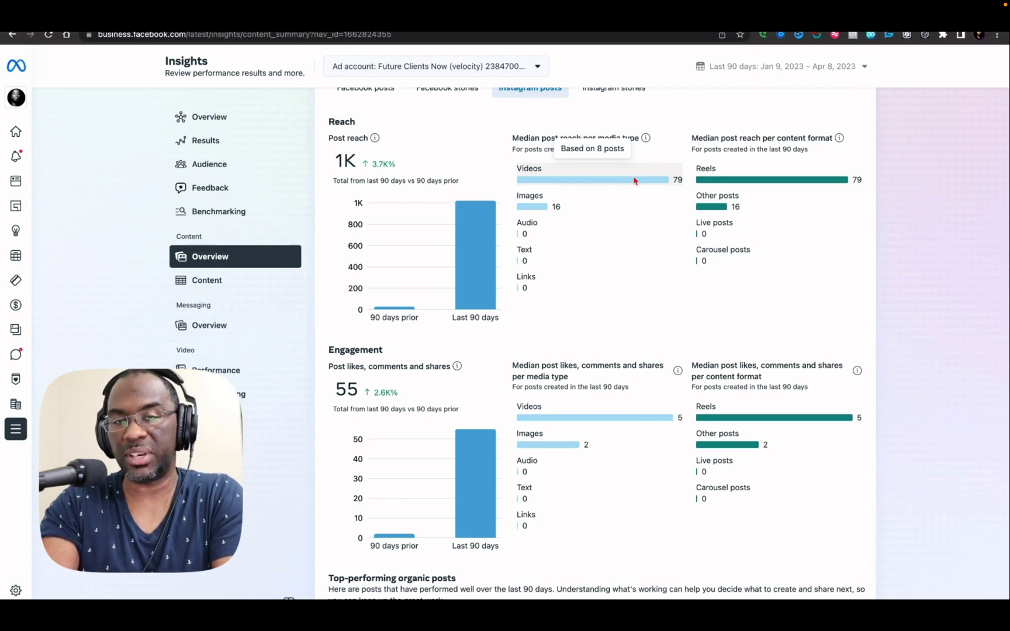
mouse_move(568, 208)
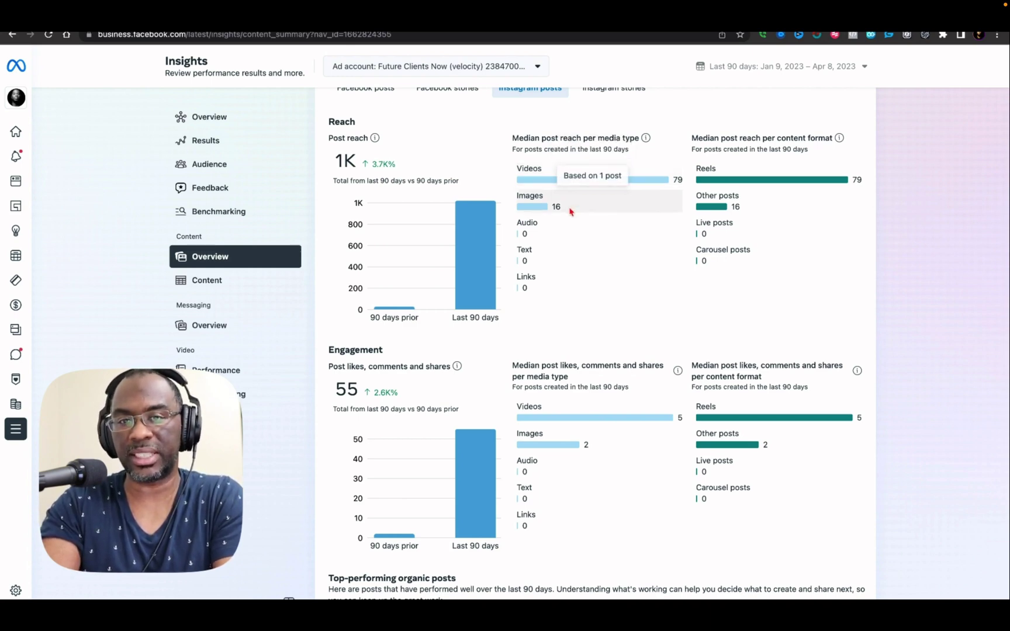
mouse_move(534, 171)
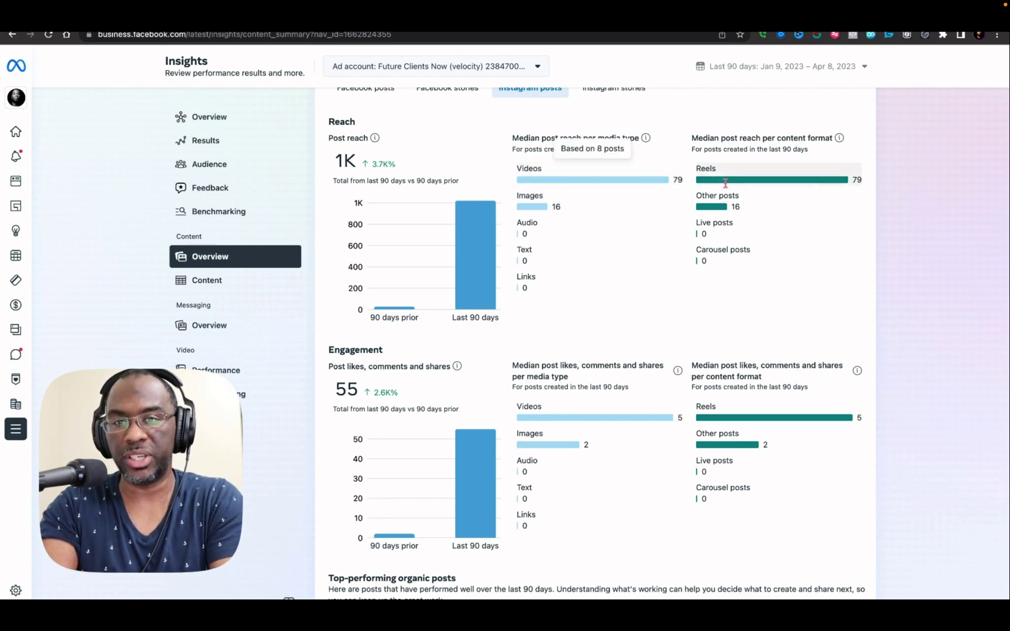
scroll(733, 183, "down", 1)
mouse_move(760, 186)
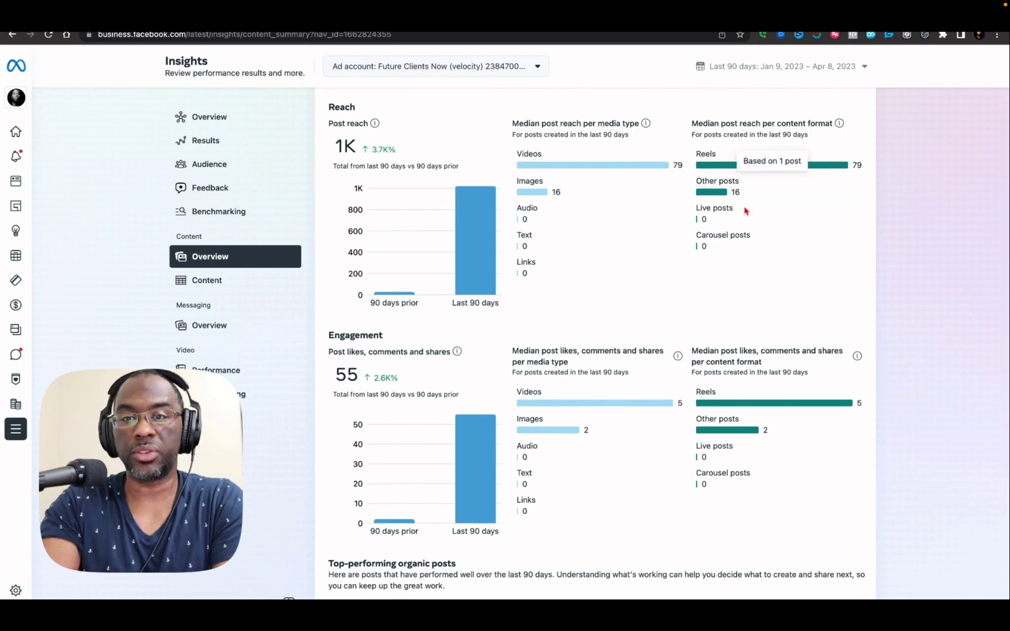
mouse_move(740, 246)
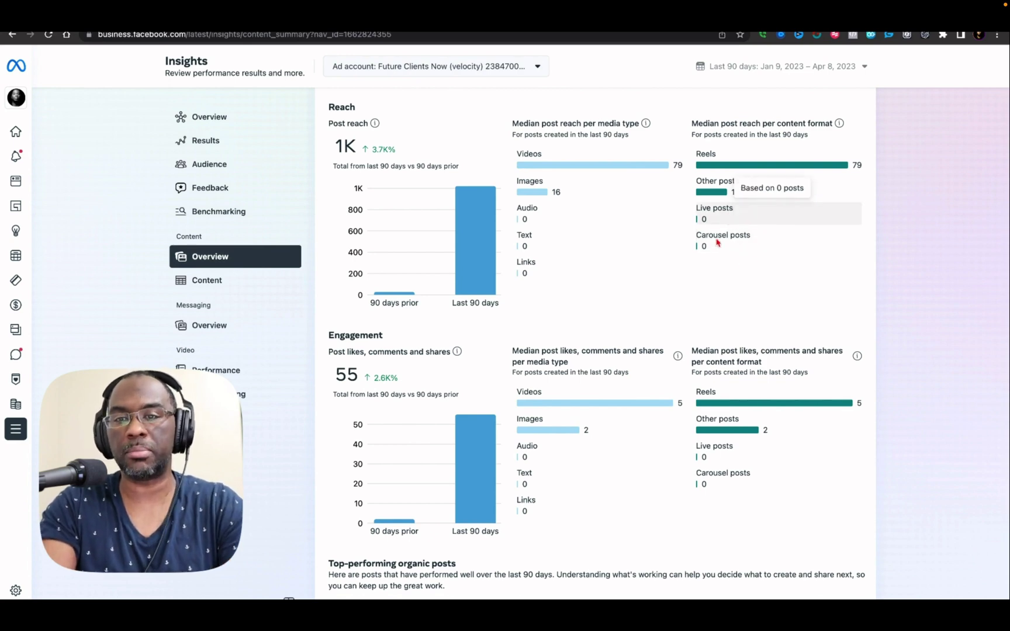
scroll(629, 366, "down", 3)
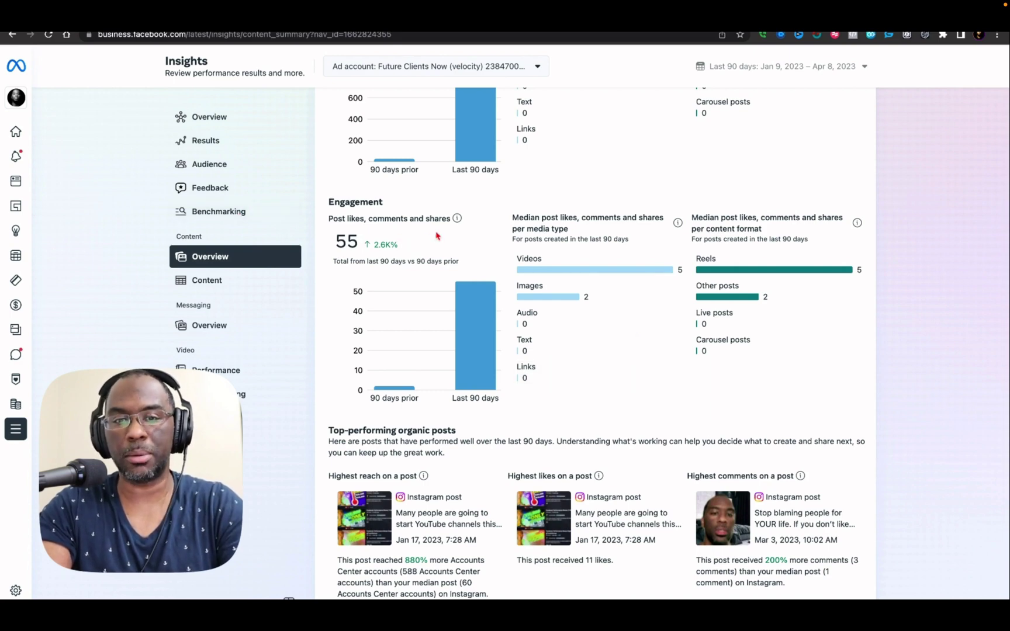
mouse_move(386, 387)
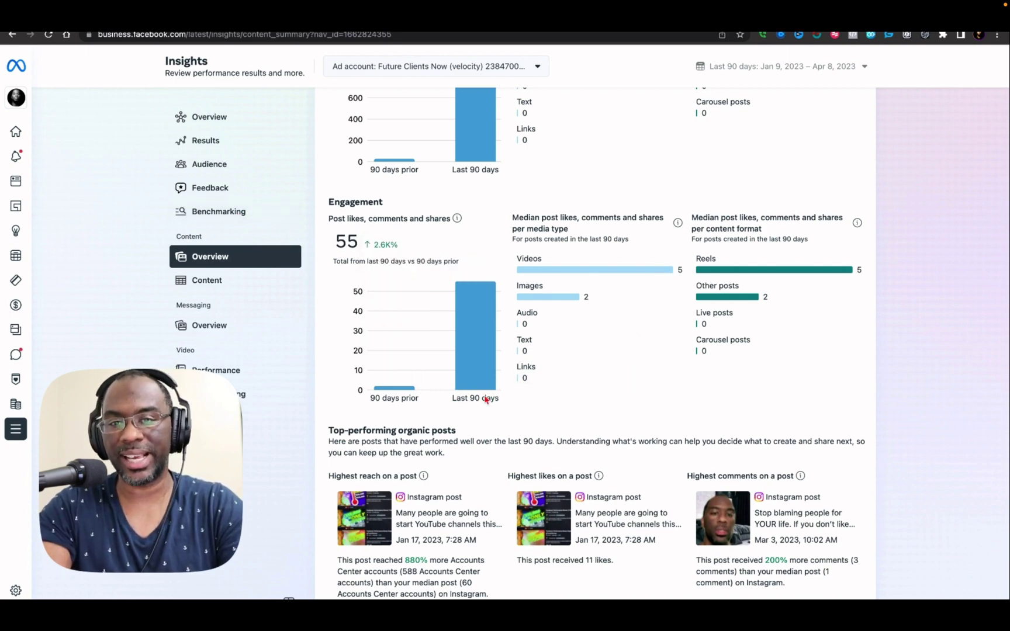
mouse_move(661, 277)
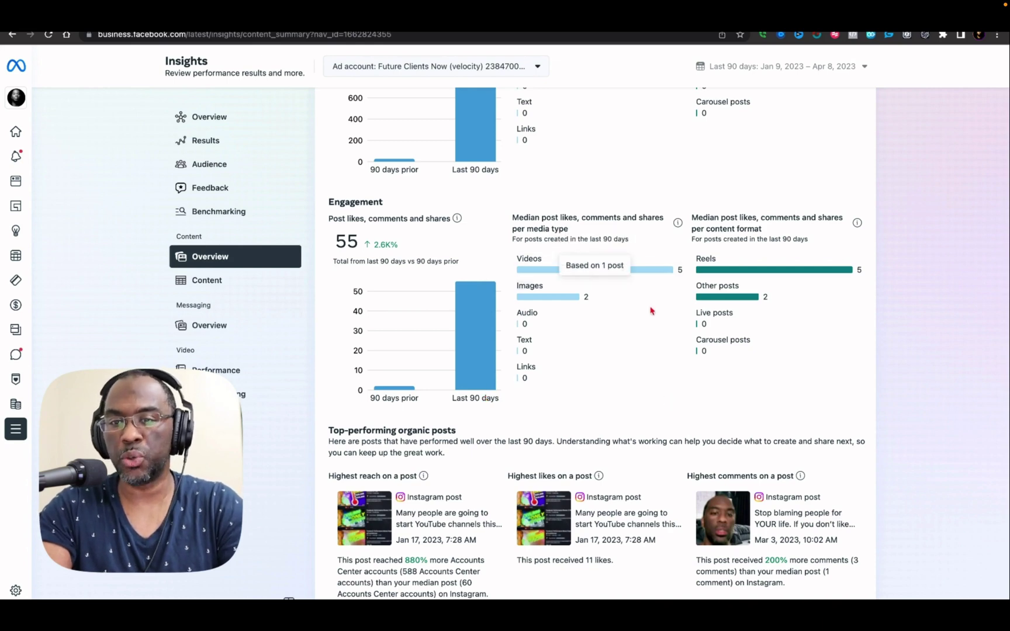
mouse_move(767, 303)
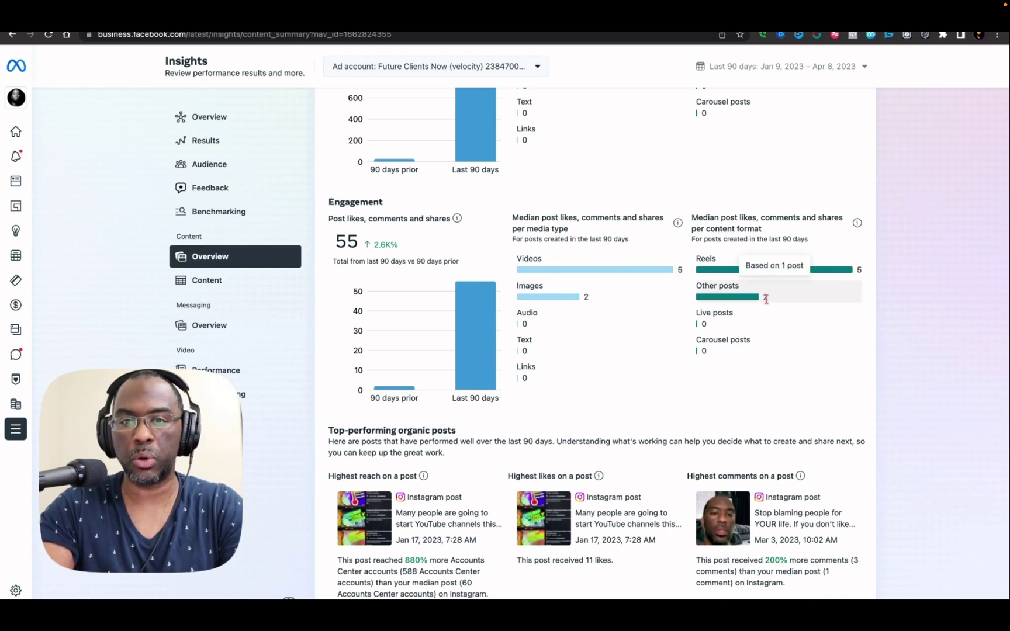
mouse_move(658, 386)
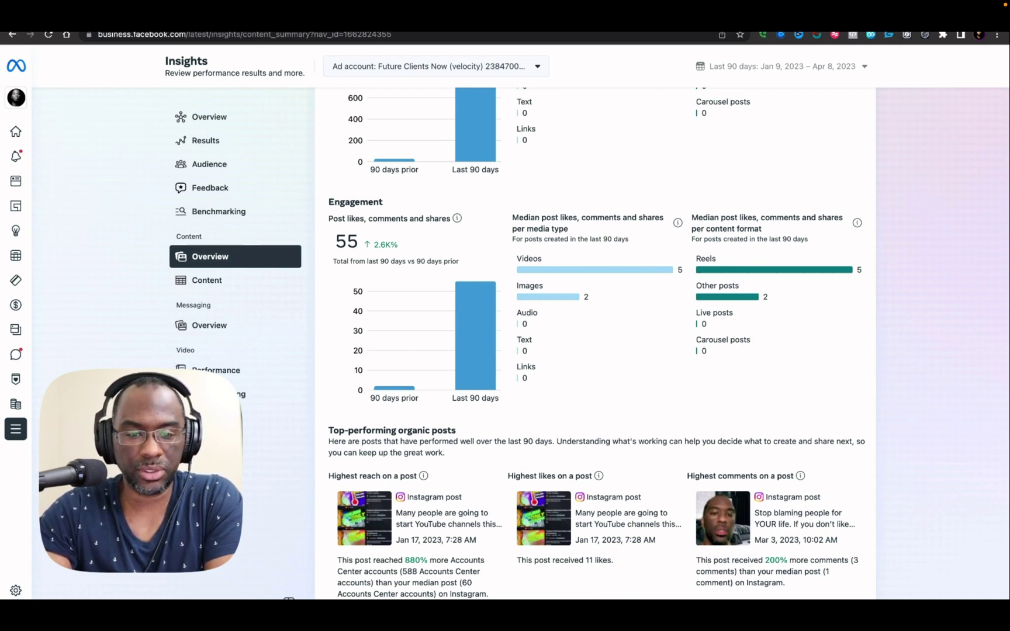
scroll(595, 351, "up", 3)
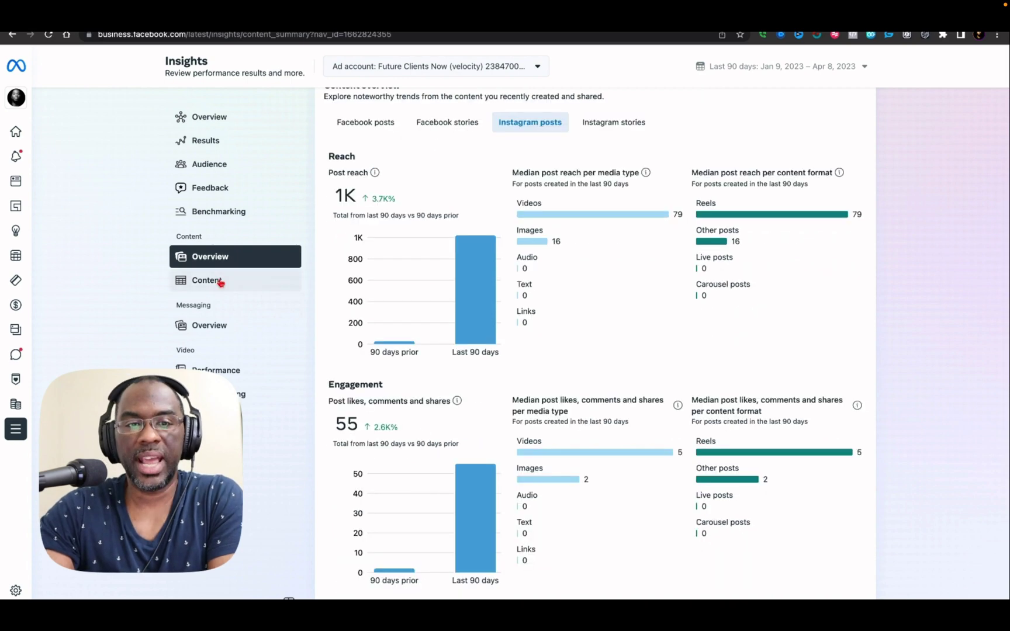
Browse the table of all recent content across its columns, leaving the Posts and Stories filter unchanged.
left_click(213, 282)
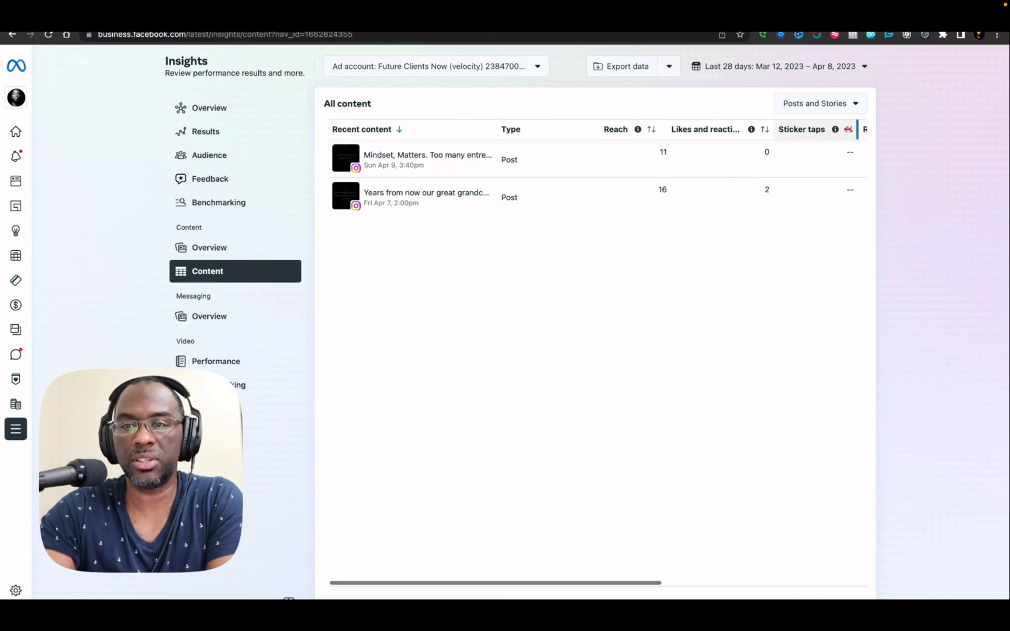
scroll(848, 129, "right", 2)
scroll(847, 130, "right", 8)
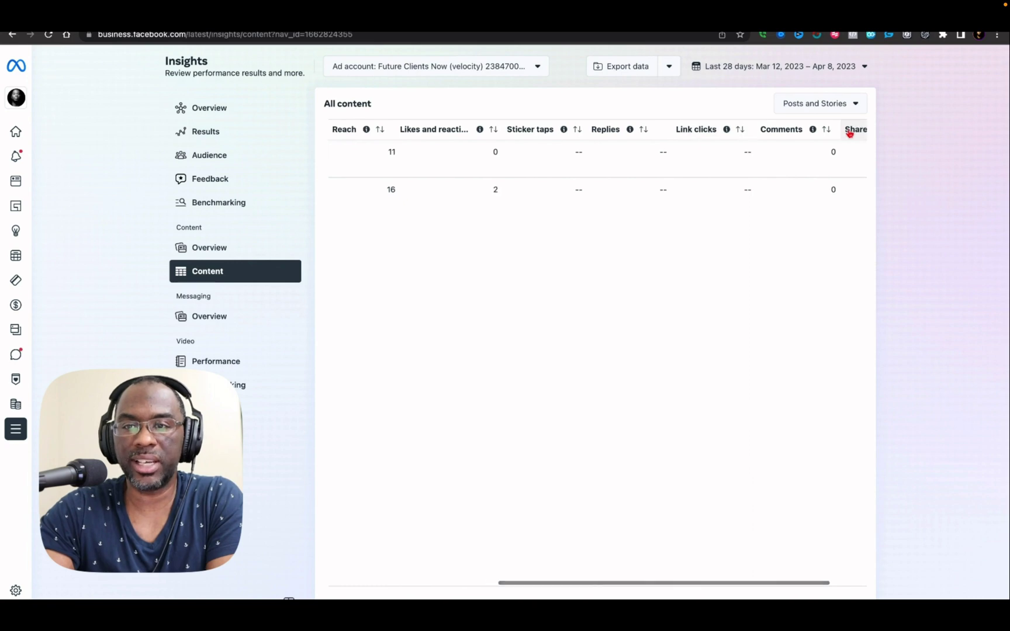
scroll(849, 133, "right", 2)
left_click(854, 104)
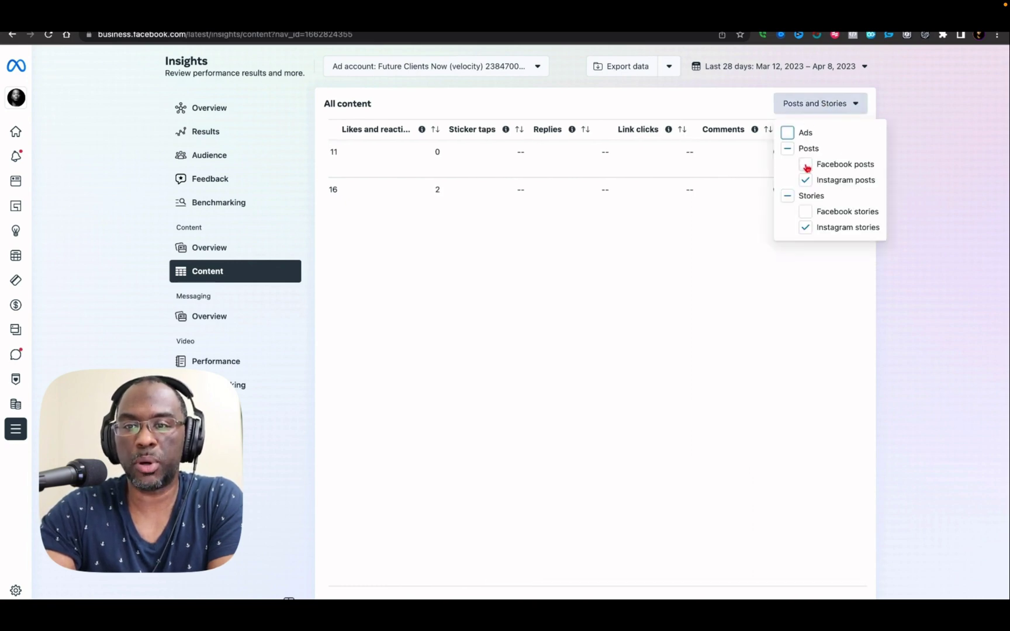
left_click(856, 106)
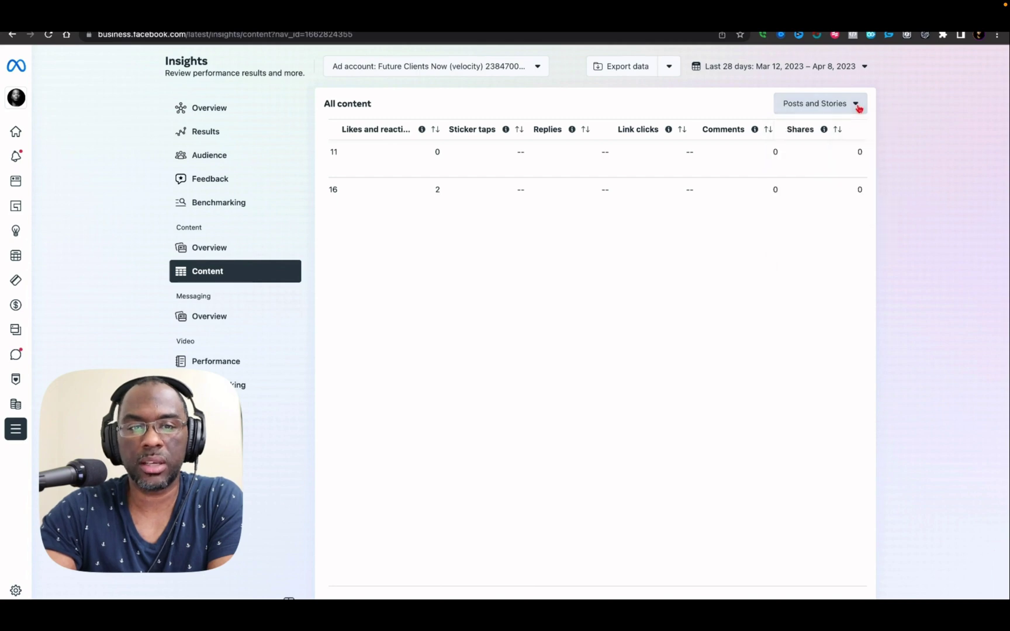
Pass through the Messaging overview, dismissing its introduction, and reach Video performance.
left_click(199, 318)
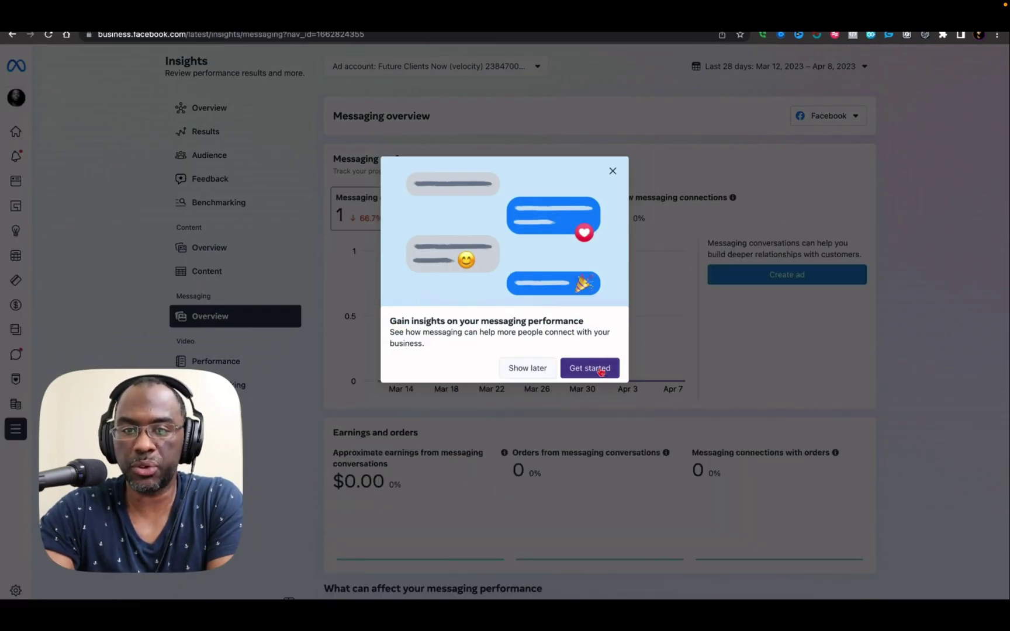
left_click(527, 369)
left_click(219, 362)
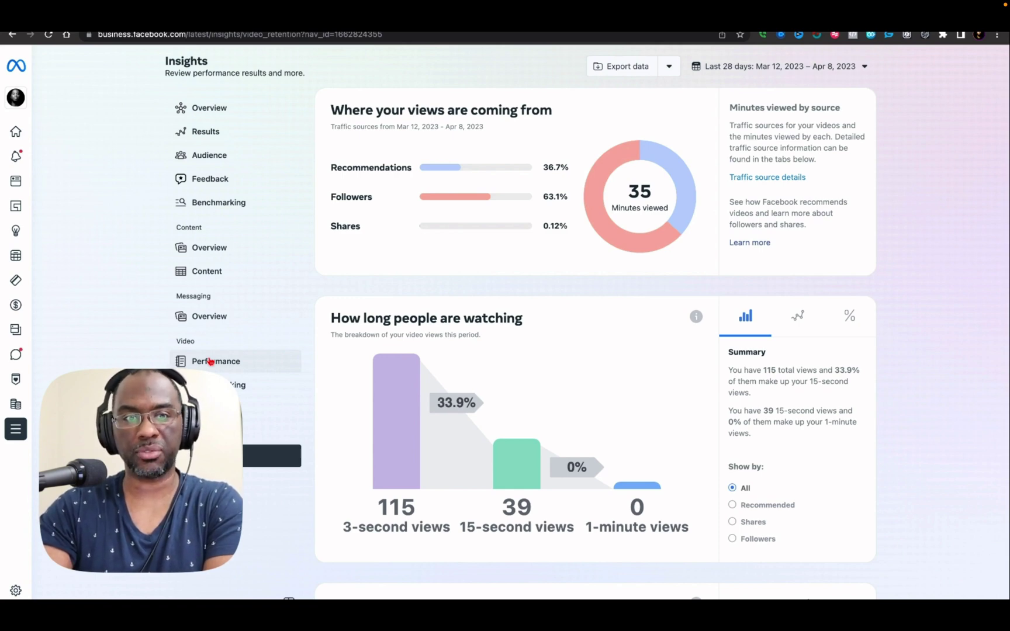
Review video performance, benchmarking, view sources and $0.00 in-stream ad earnings, including Stars earnings.
left_click(211, 362)
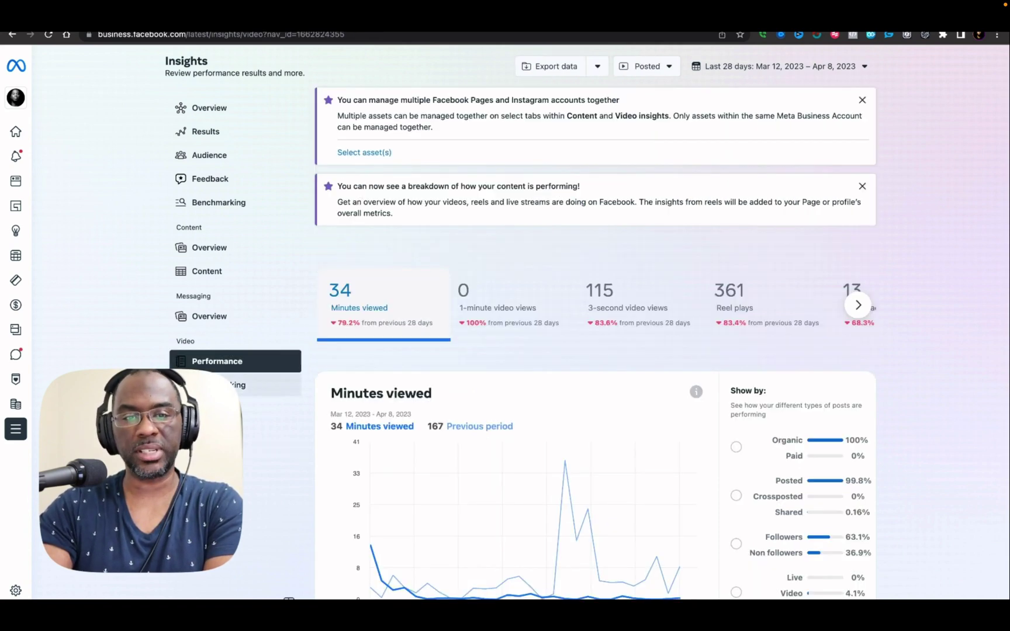
left_click(211, 384)
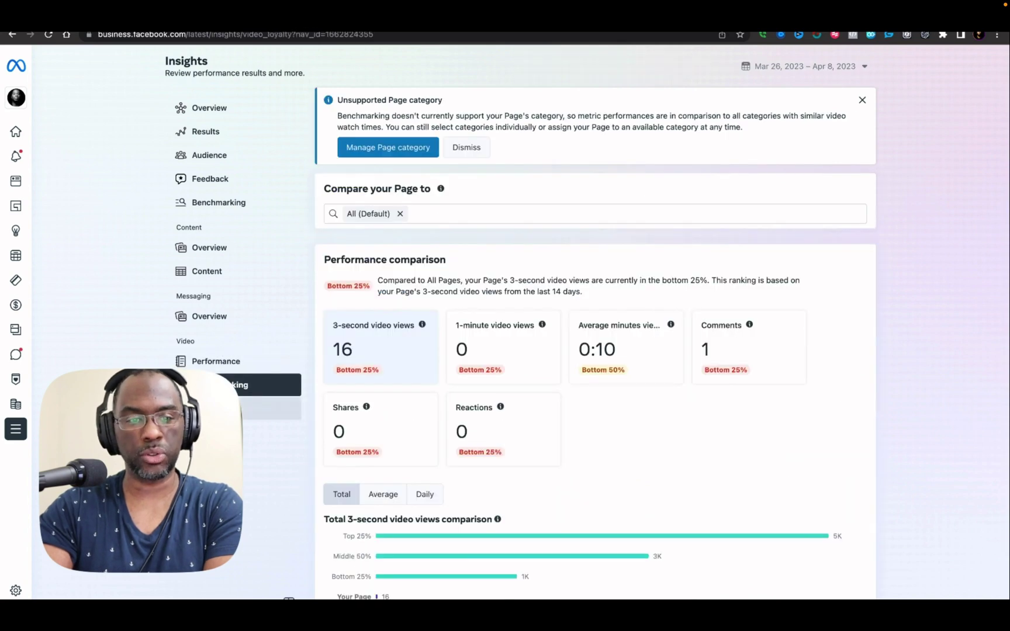
left_click(271, 456)
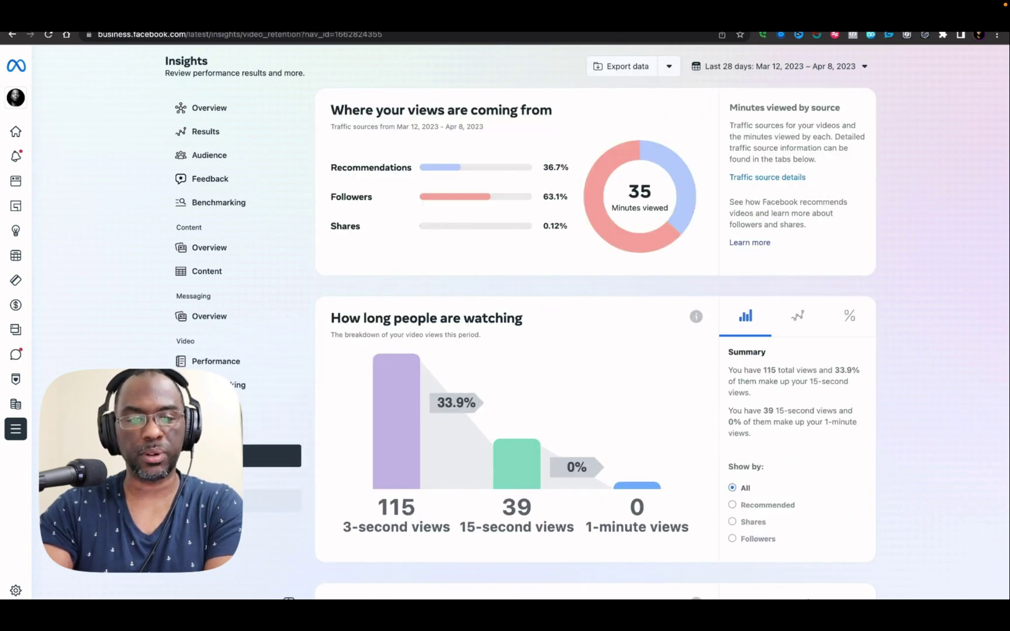
left_click(271, 500)
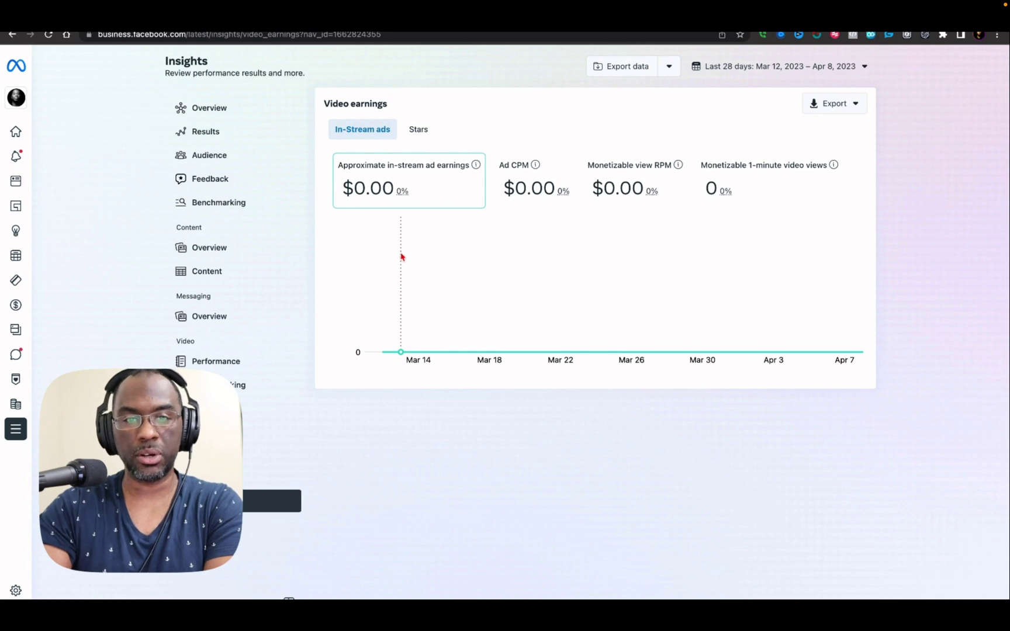
left_click(407, 135)
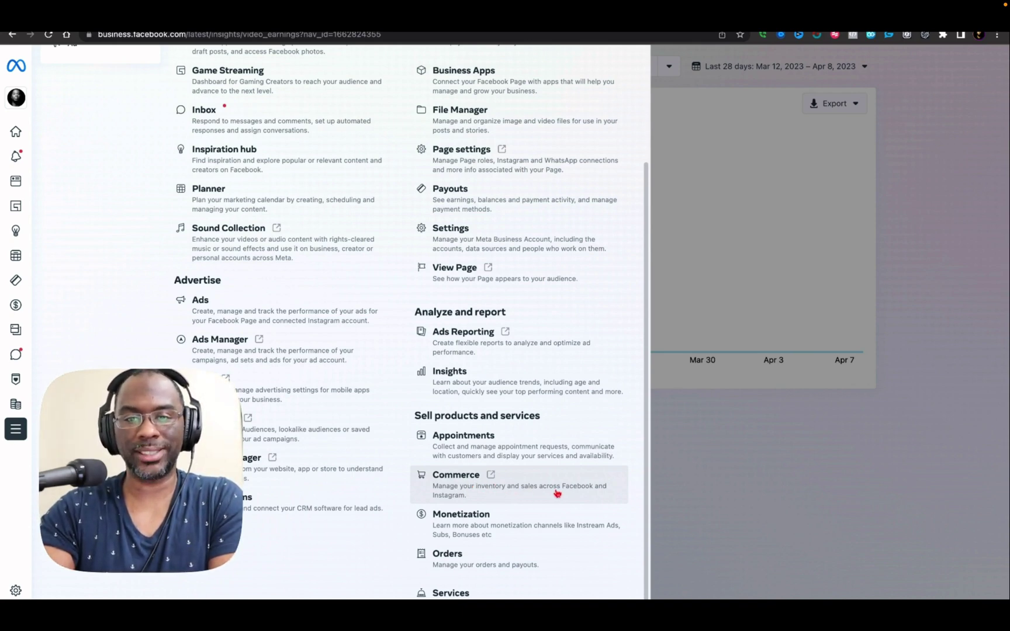
Open Commerce Manager from All tools and begin adding a commerce account.
left_click(462, 483)
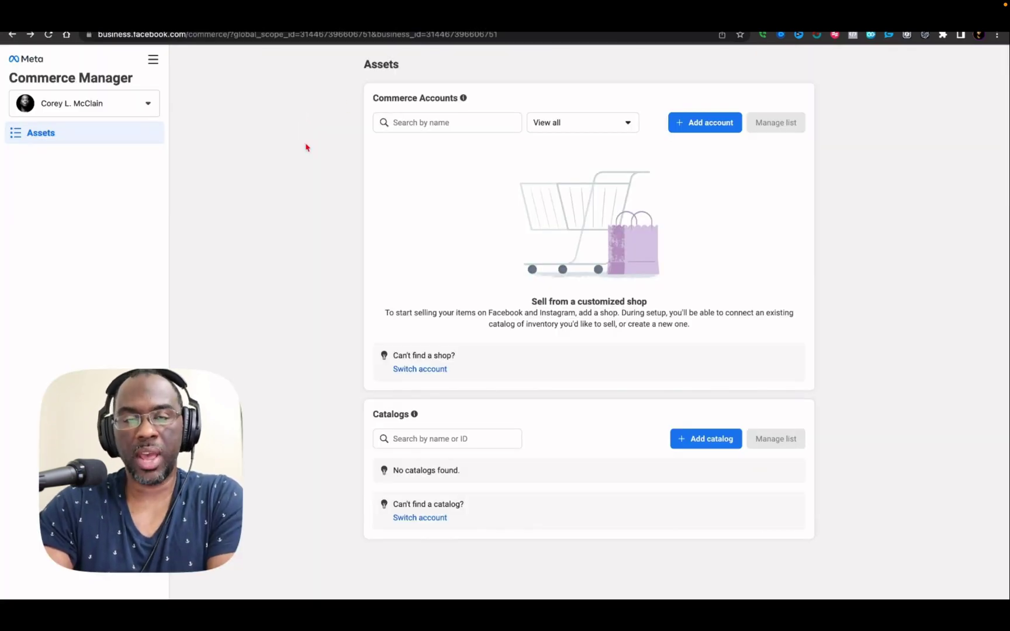
left_click(708, 126)
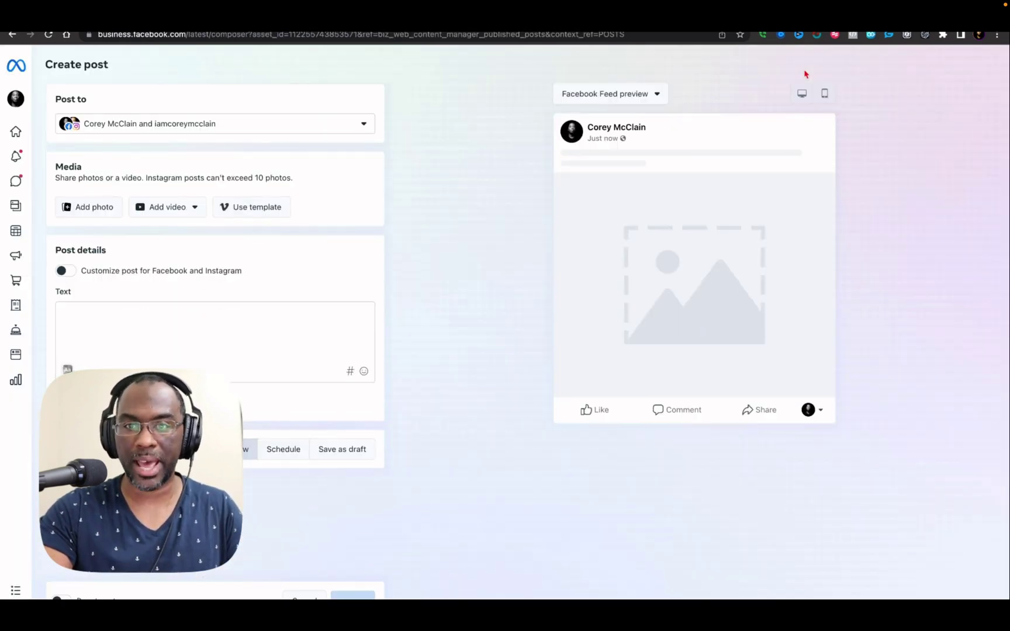
Confirm the Facebook Page and Instagram accounts and turn on 'Customize post for Facebook and Instagram'.
left_click(237, 124)
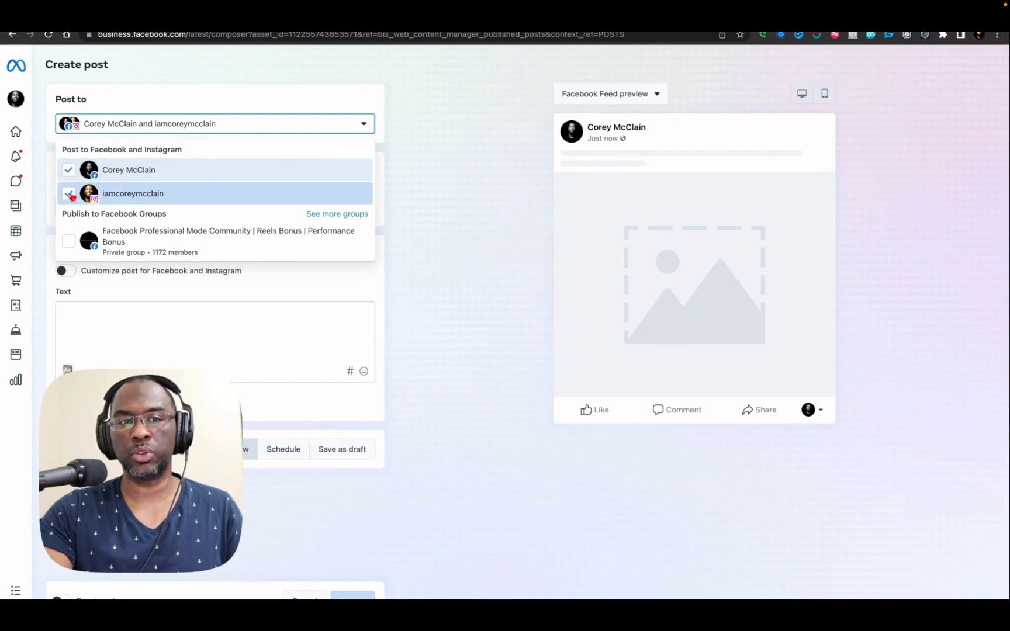
left_click(70, 172)
left_click(74, 279)
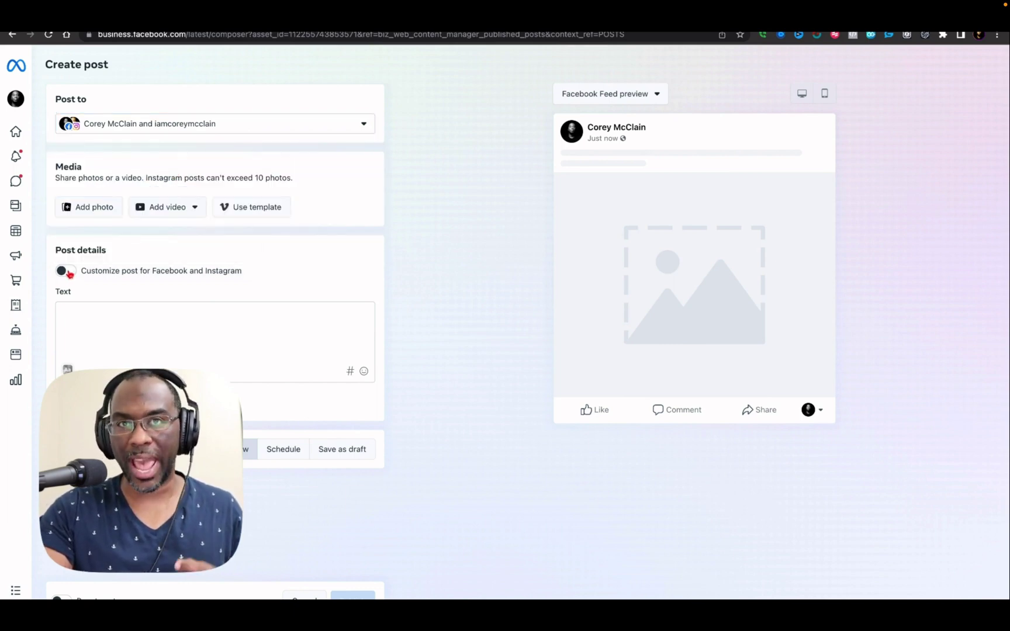
left_click(65, 271)
left_click(66, 271)
left_click(66, 271)
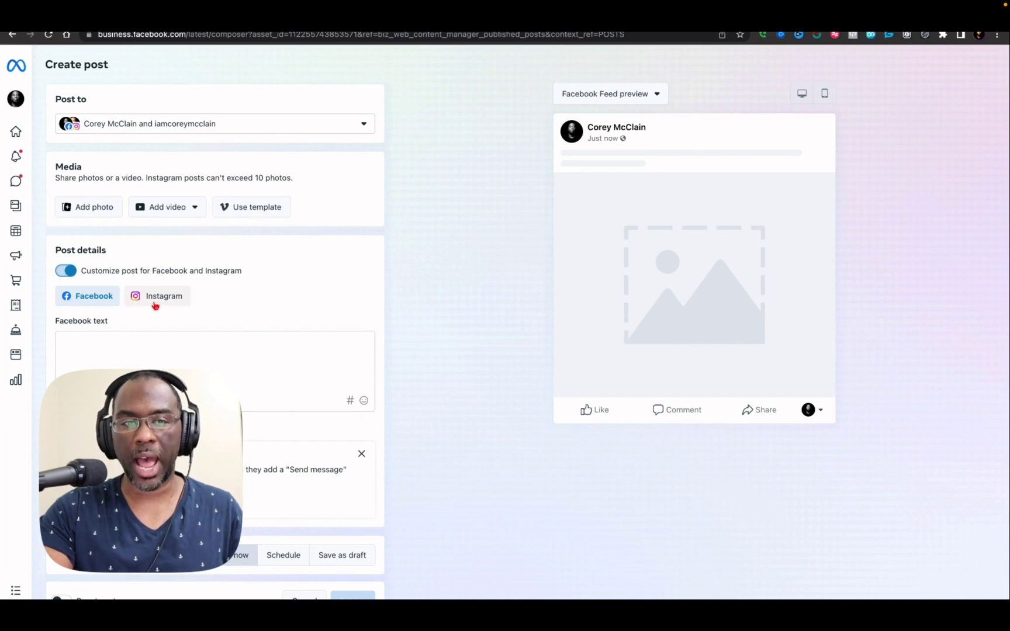
Switch between the Facebook text and Instagram caption versions, ending on the Facebook version.
left_click(91, 344)
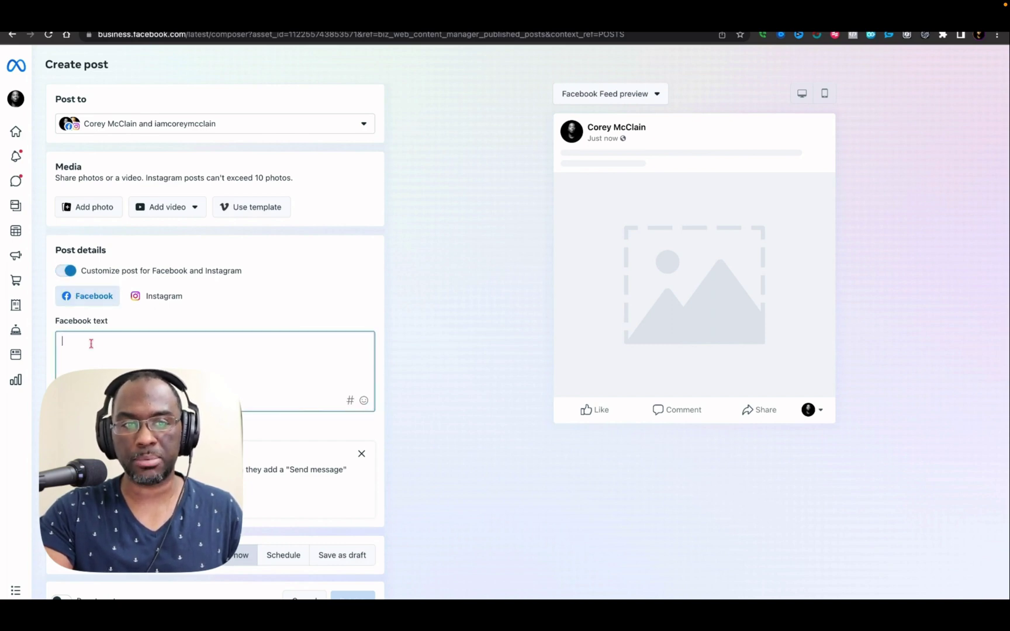
left_click(149, 296)
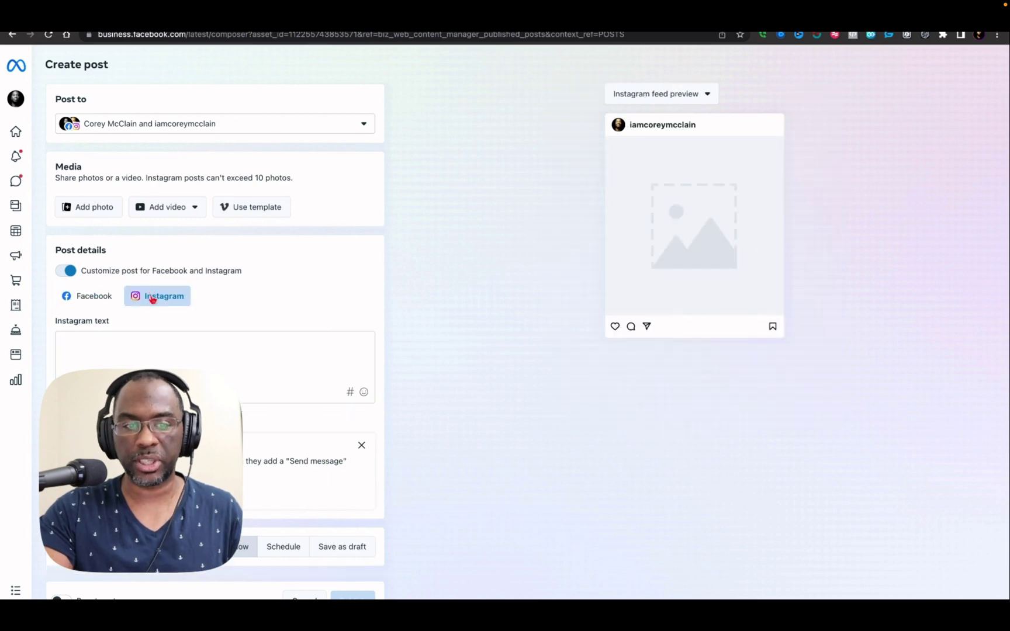
left_click(130, 353)
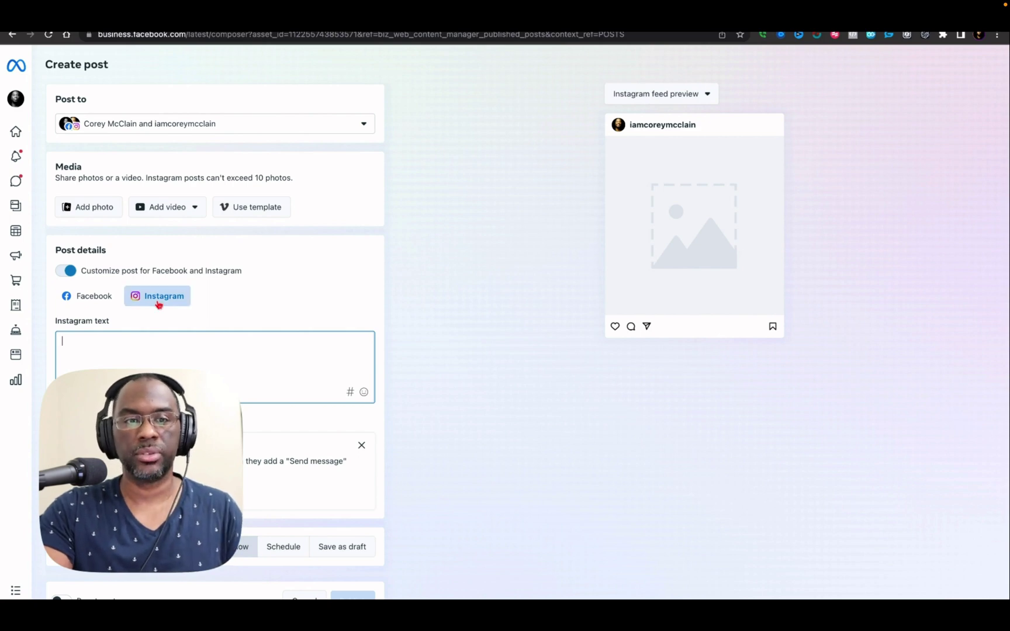
left_click(76, 305)
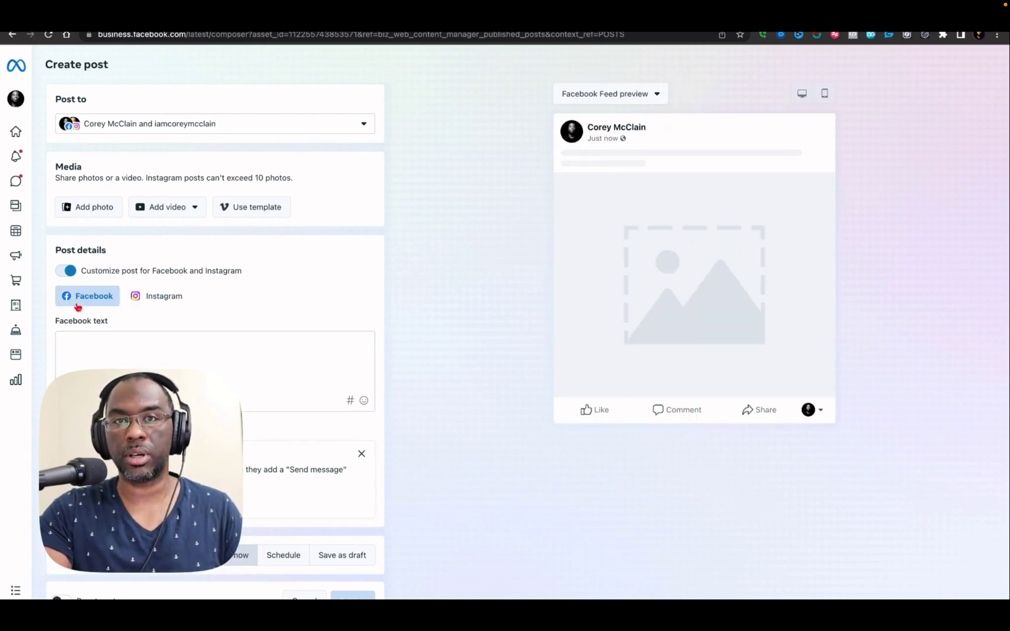